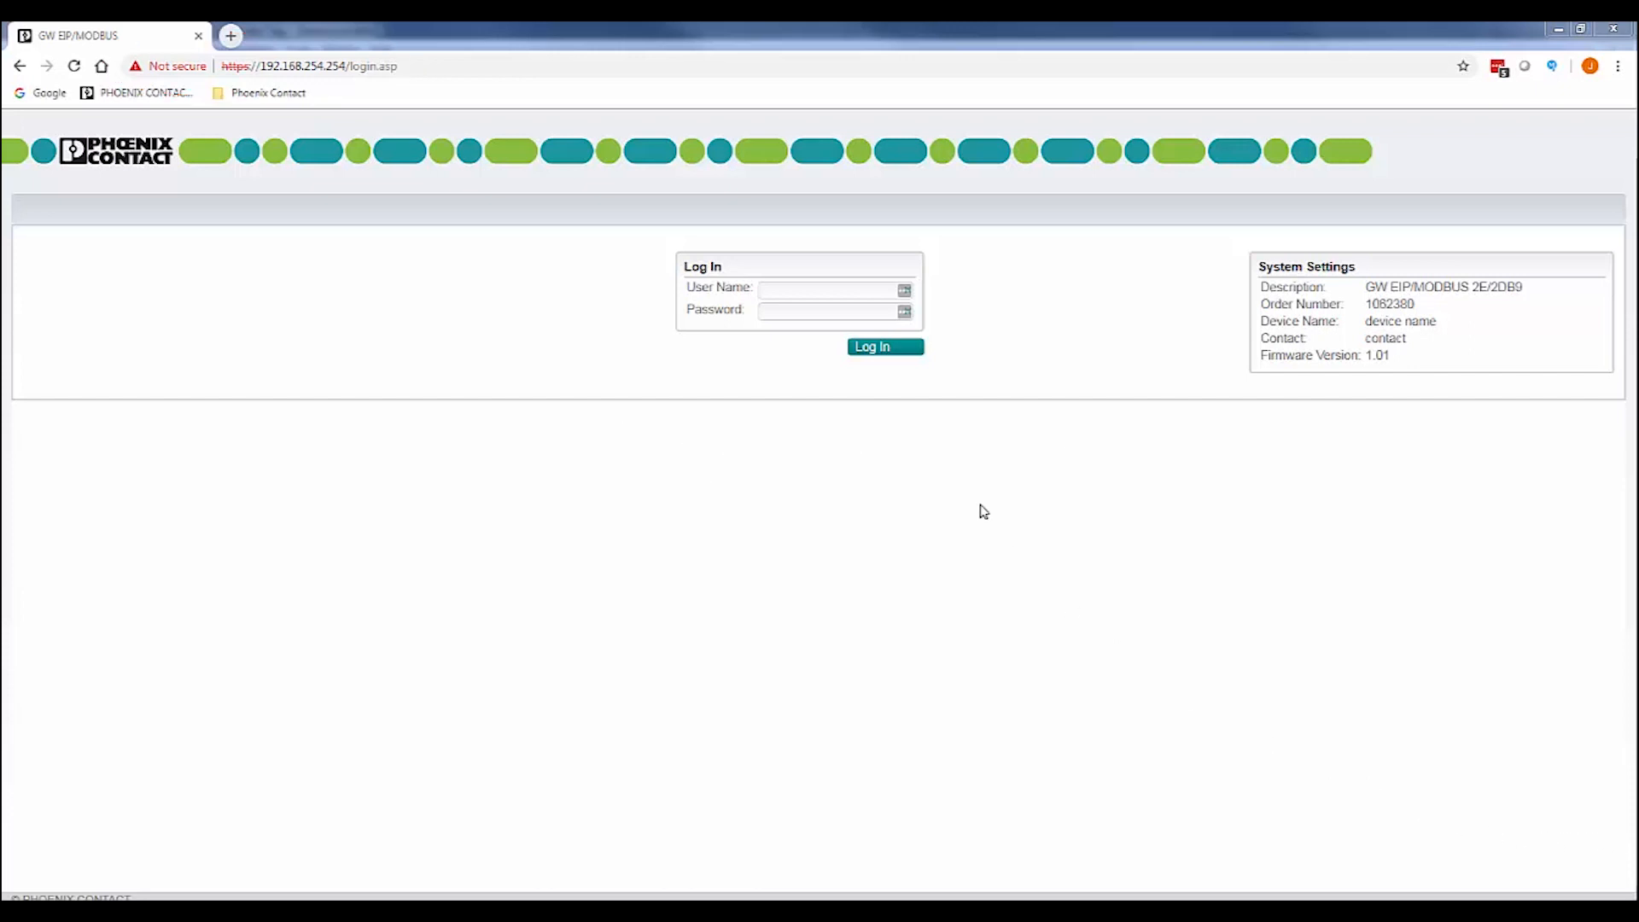
Log in to the gateway's web configuration with the administrator user name and password.
left_click(817, 290)
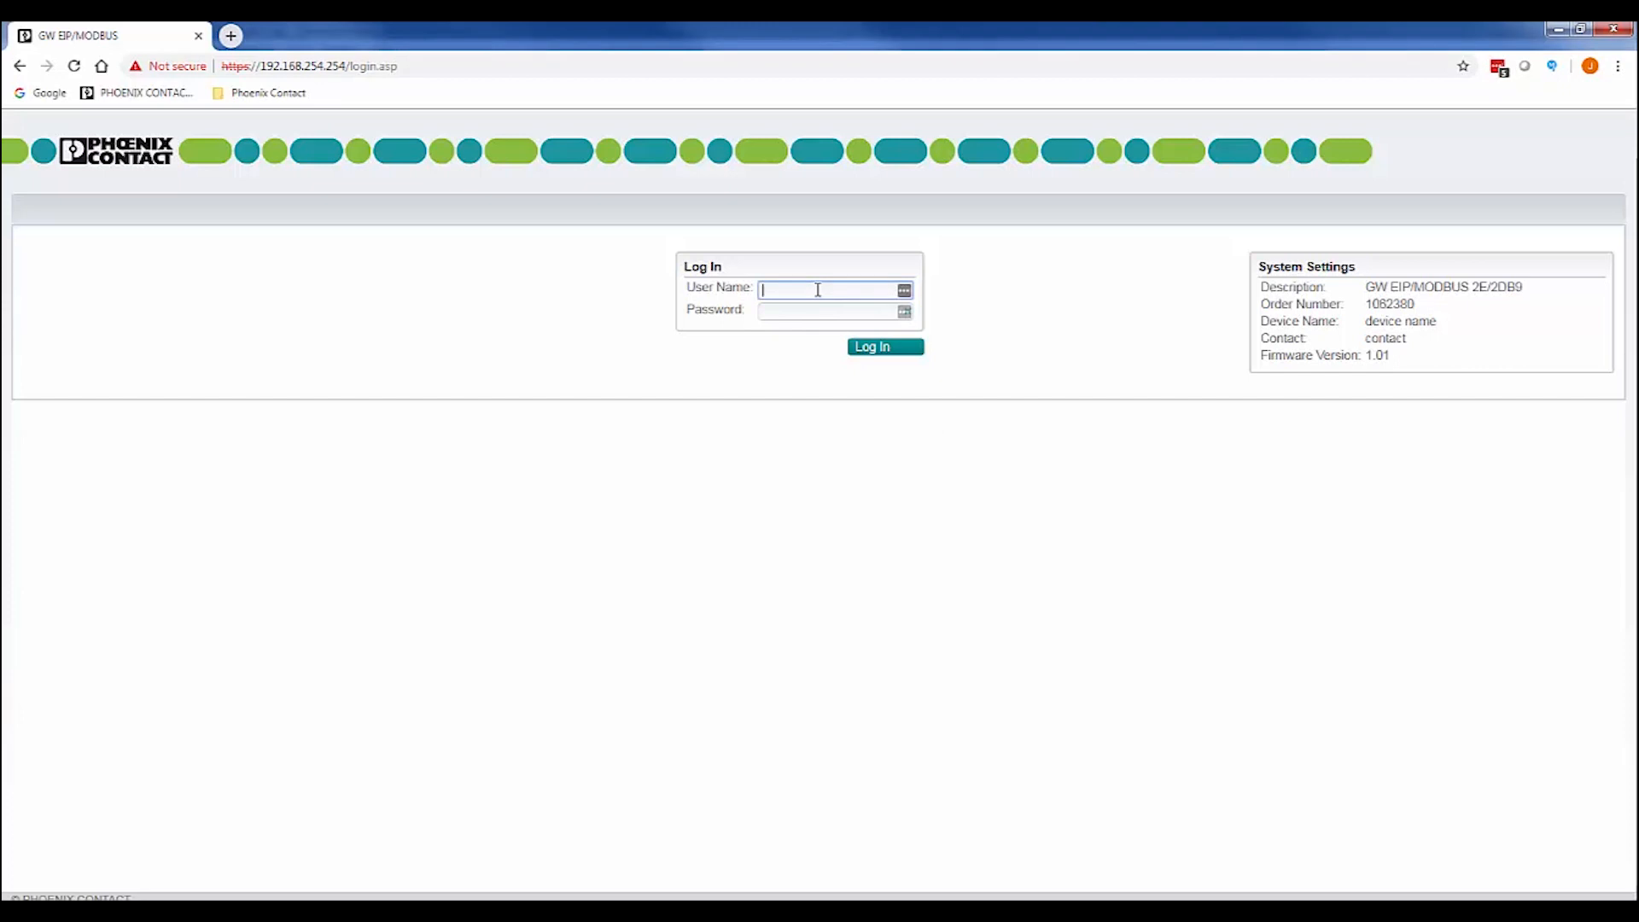
type("Admin")
key("Tab")
type("admin")
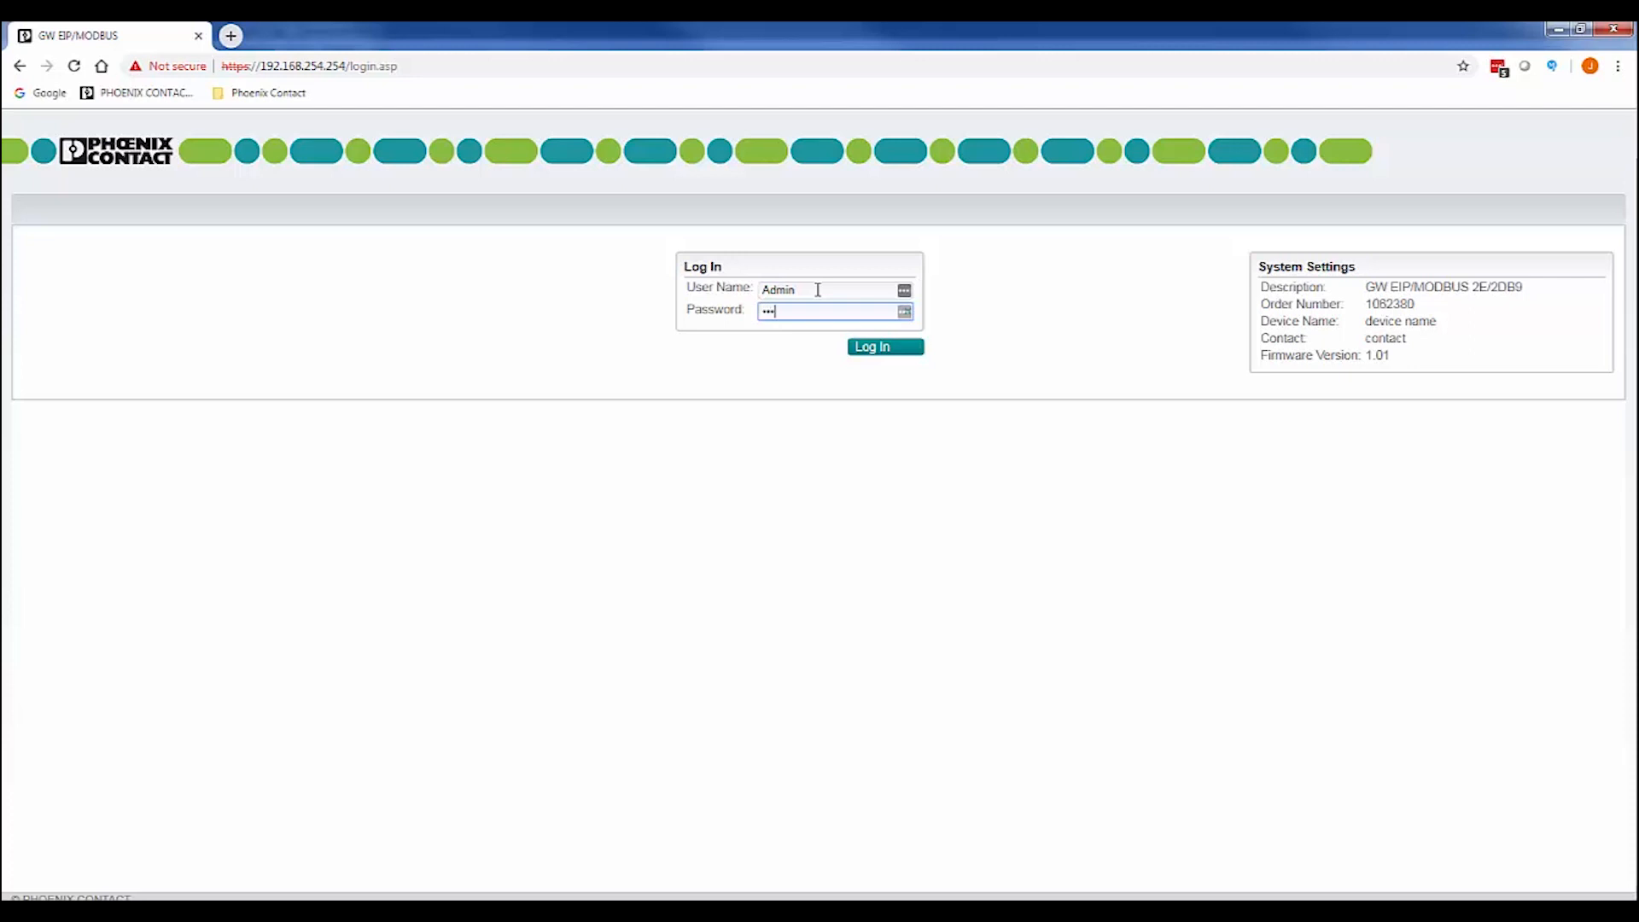
left_click(871, 353)
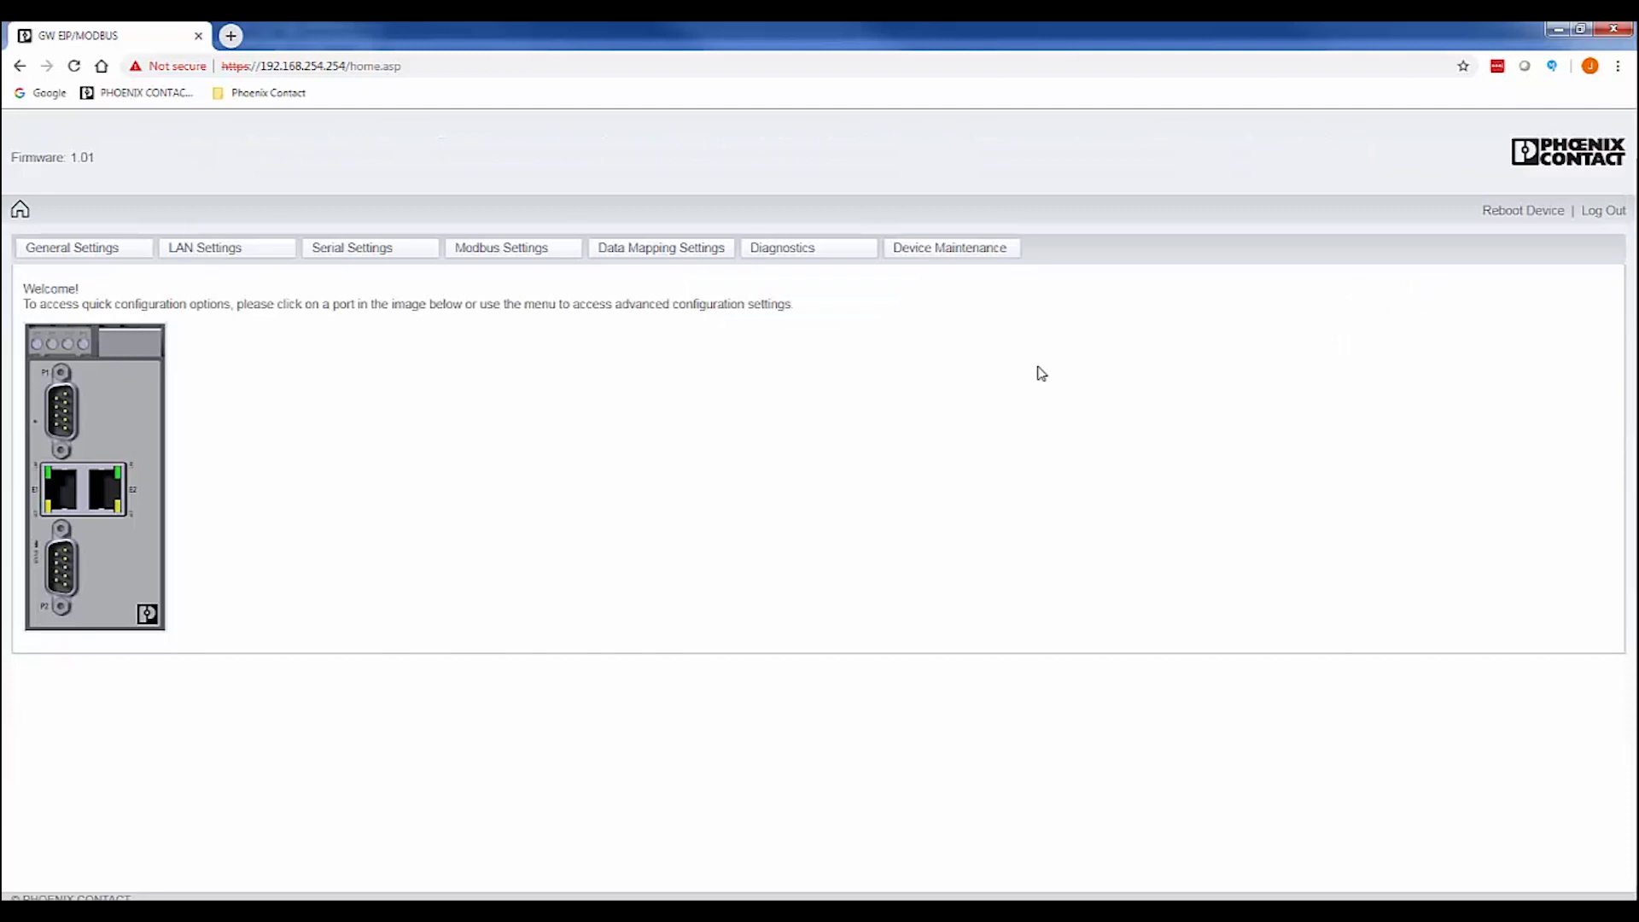
Set Port 1 (RS-232, 19200 baud) to Modbus RTU Slaves and apply the port settings.
left_click(354, 249)
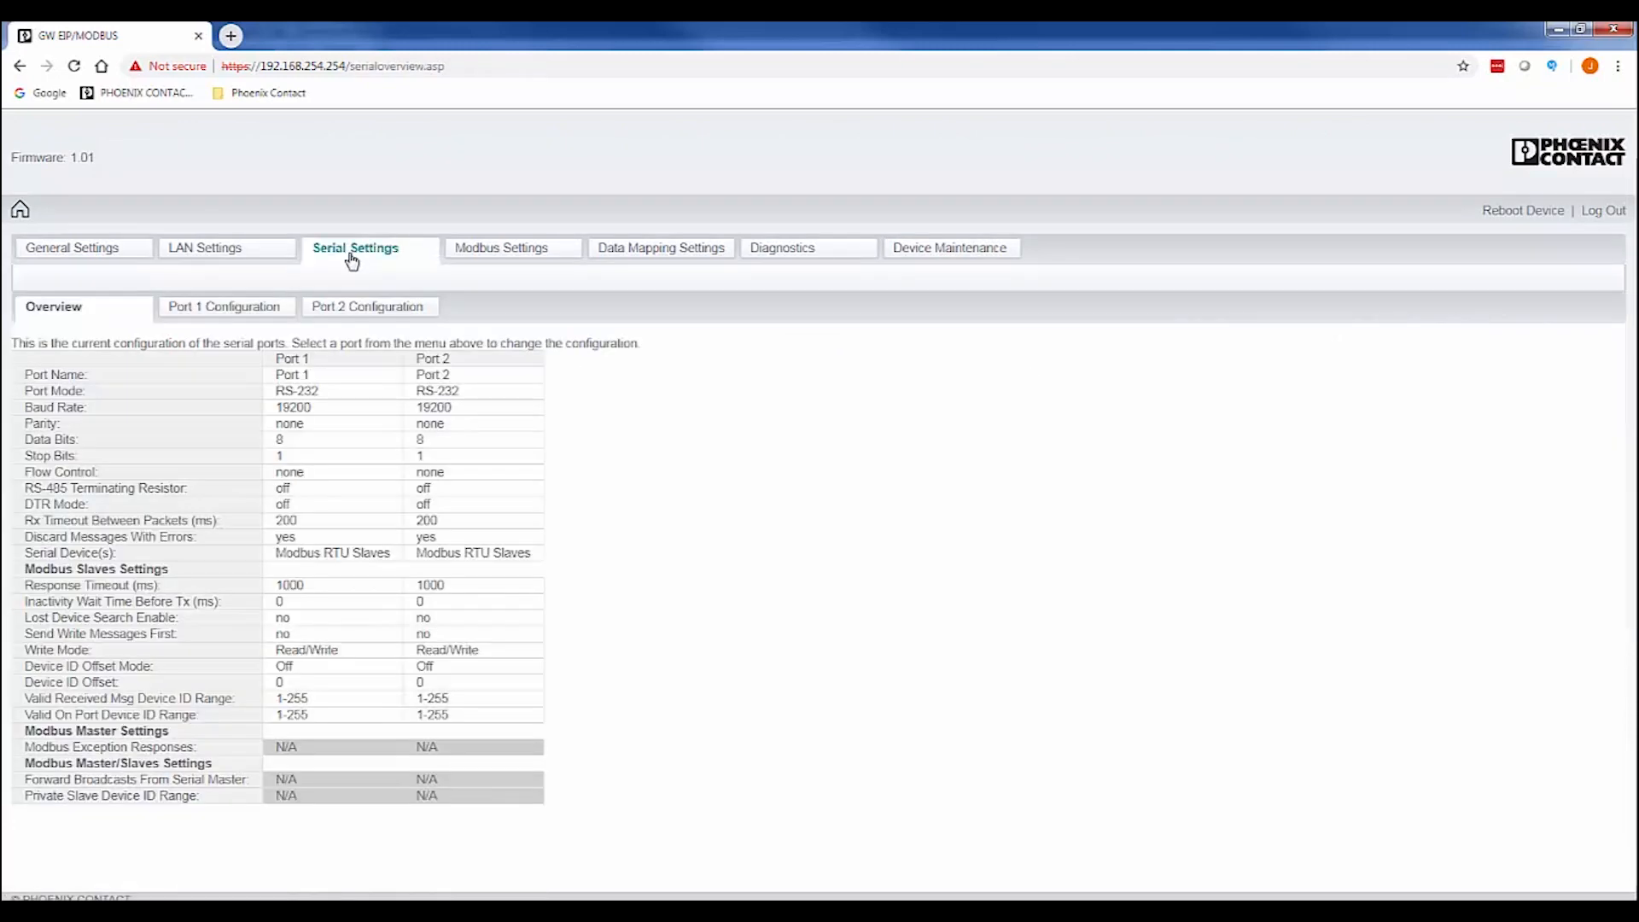
left_click(246, 309)
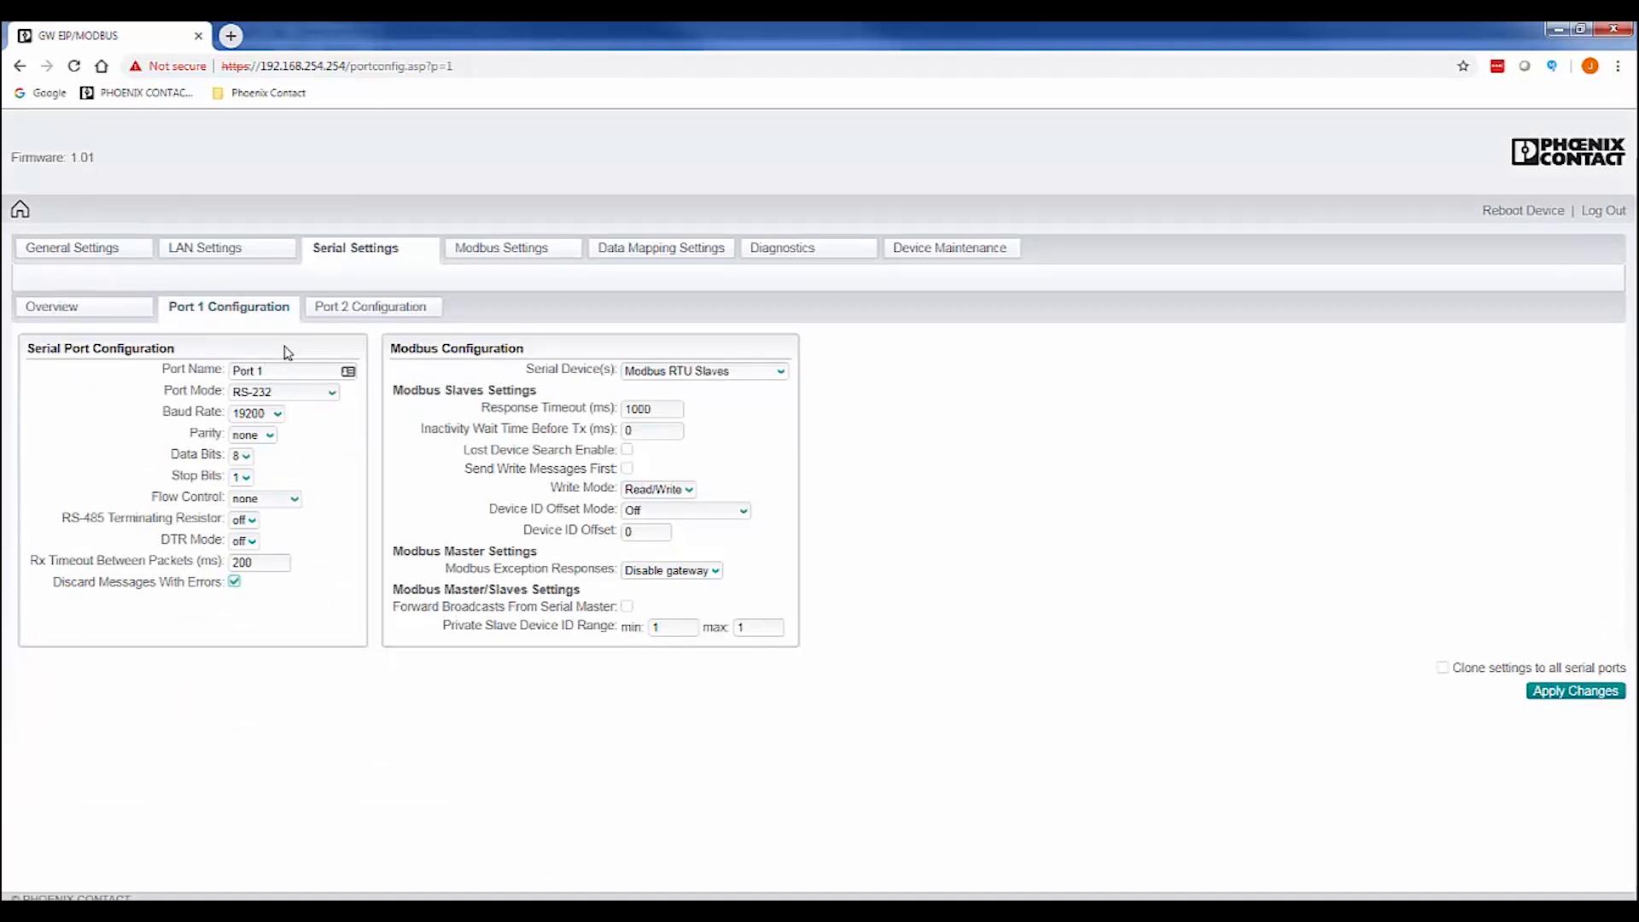
left_click(782, 373)
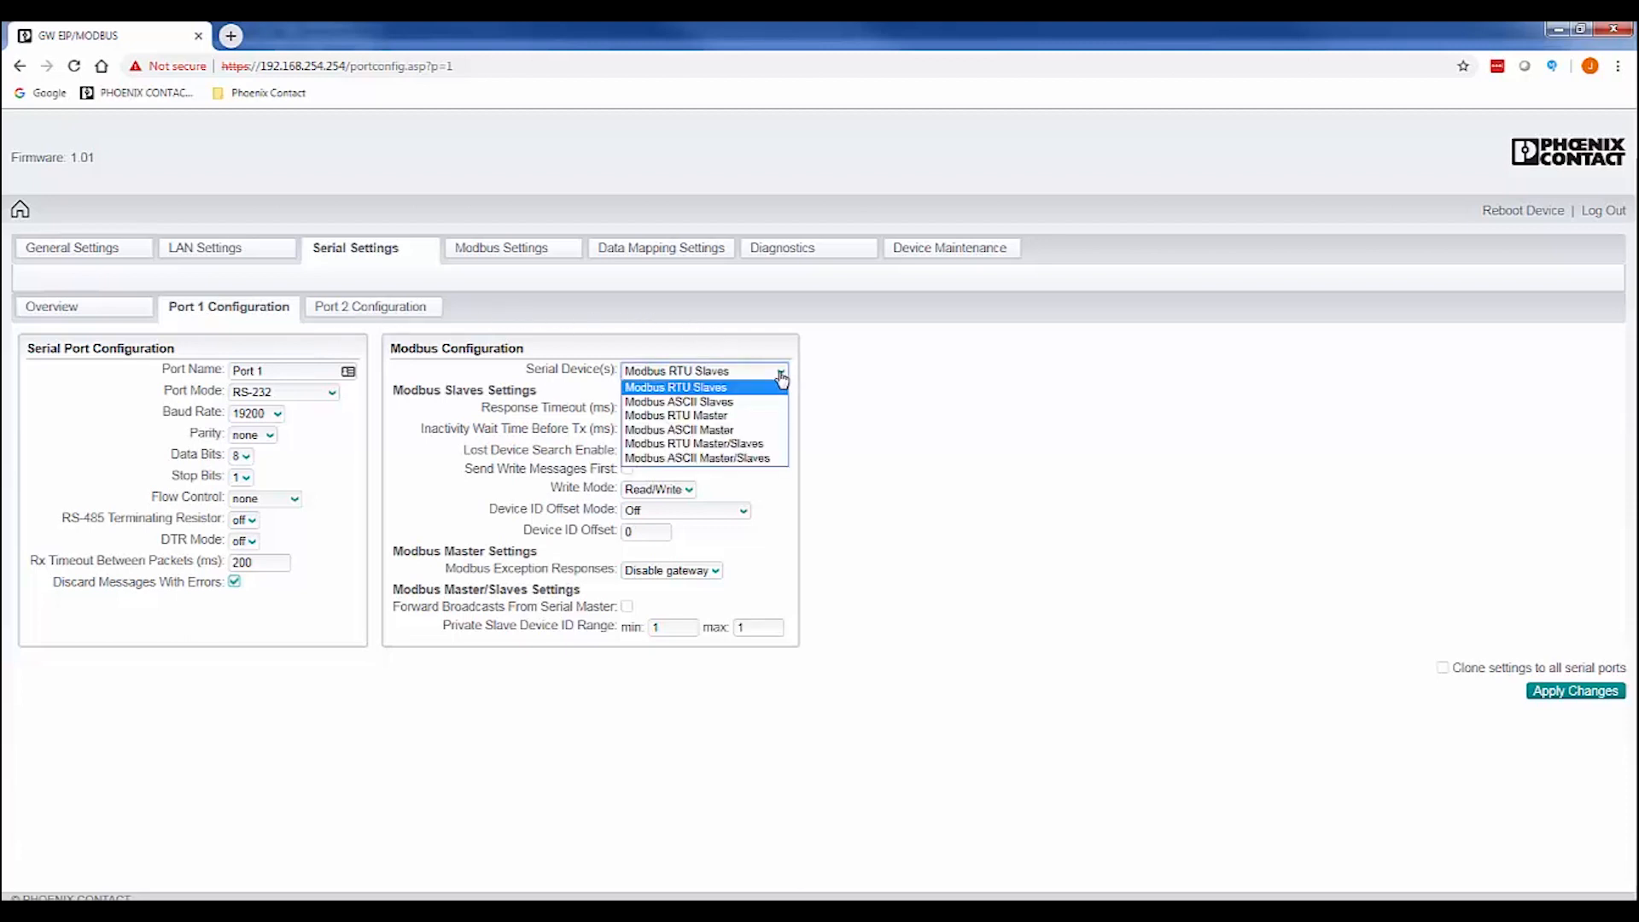
left_click(696, 390)
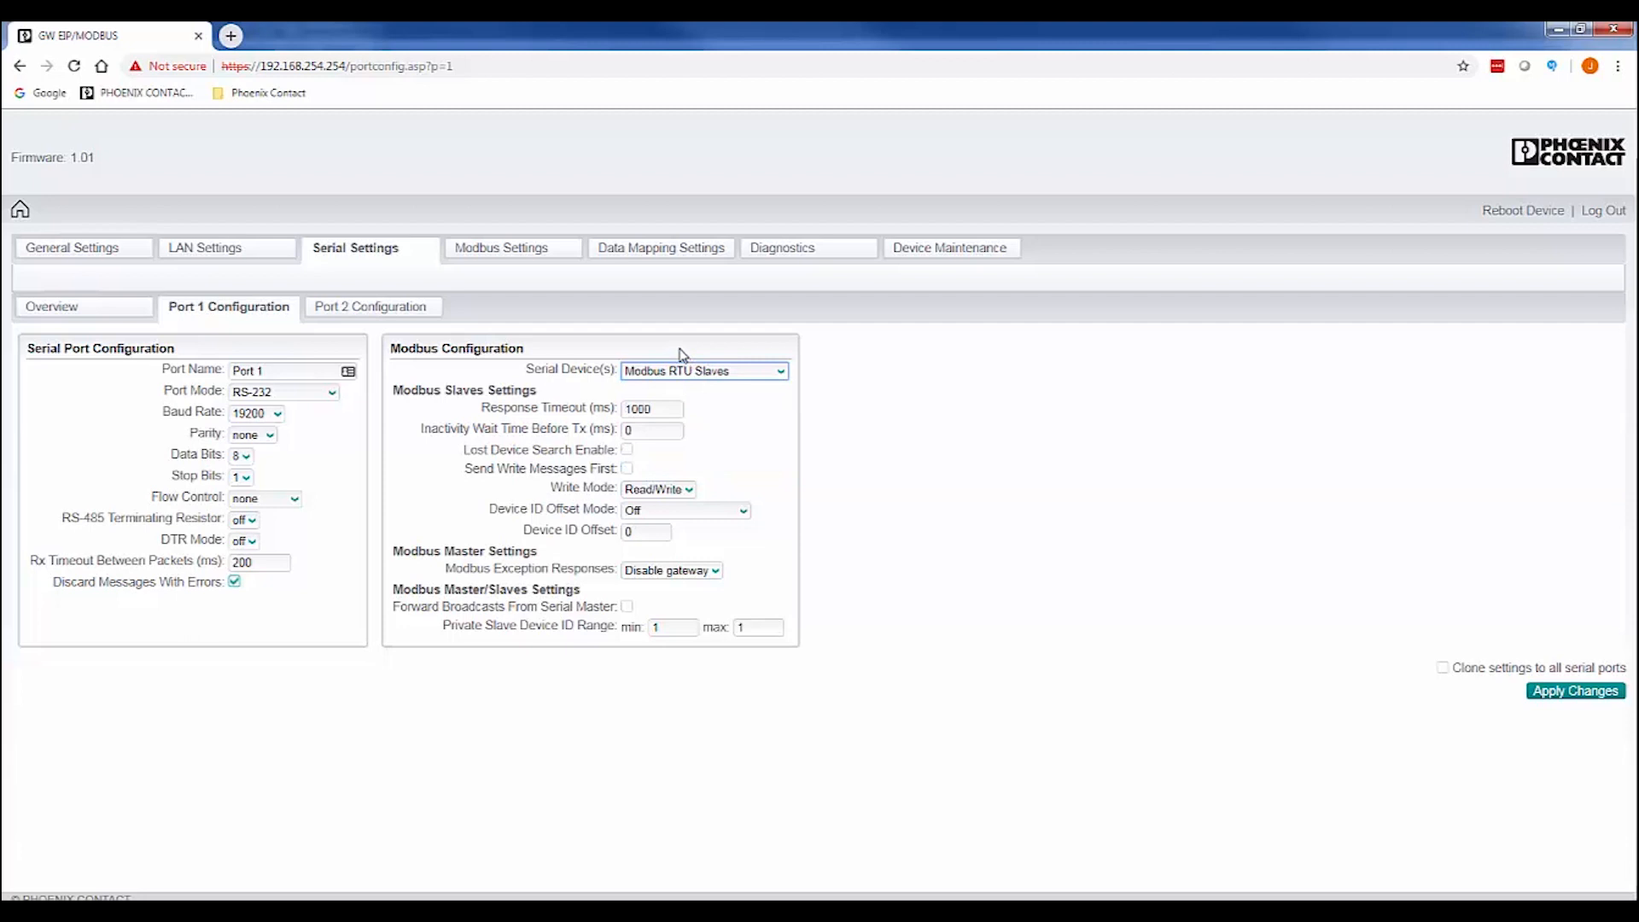
left_click(680, 349)
left_click(1565, 695)
Add remote Modbus device ID 3 at 192.168.0.10, apply it, then go to Data Mapping Settings.
left_click(522, 256)
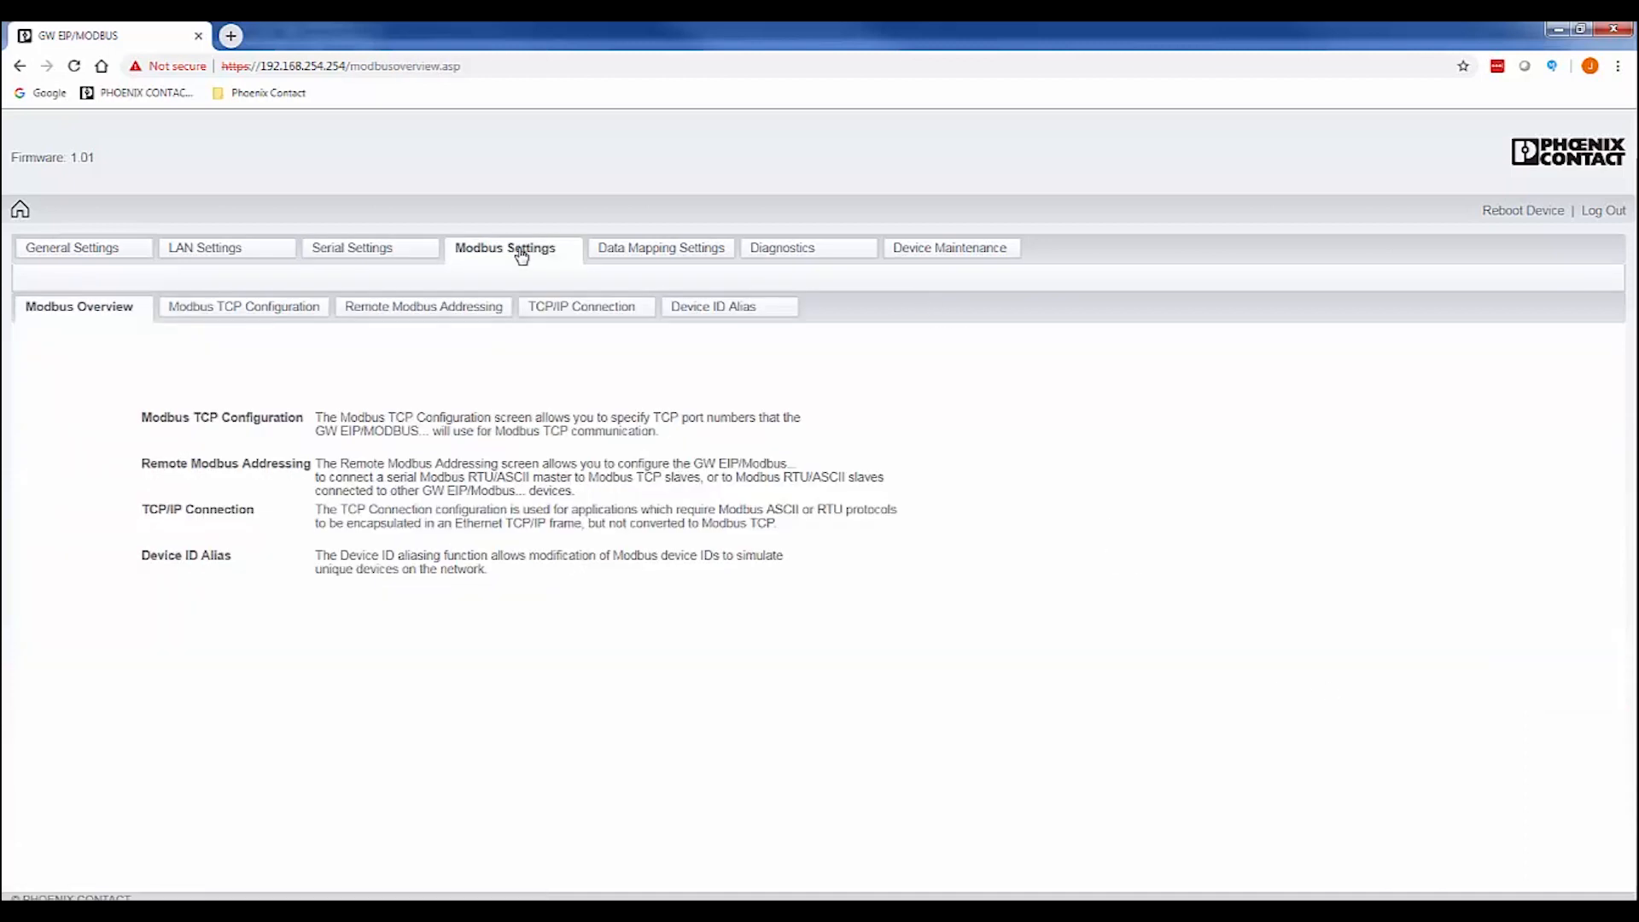
left_click(408, 309)
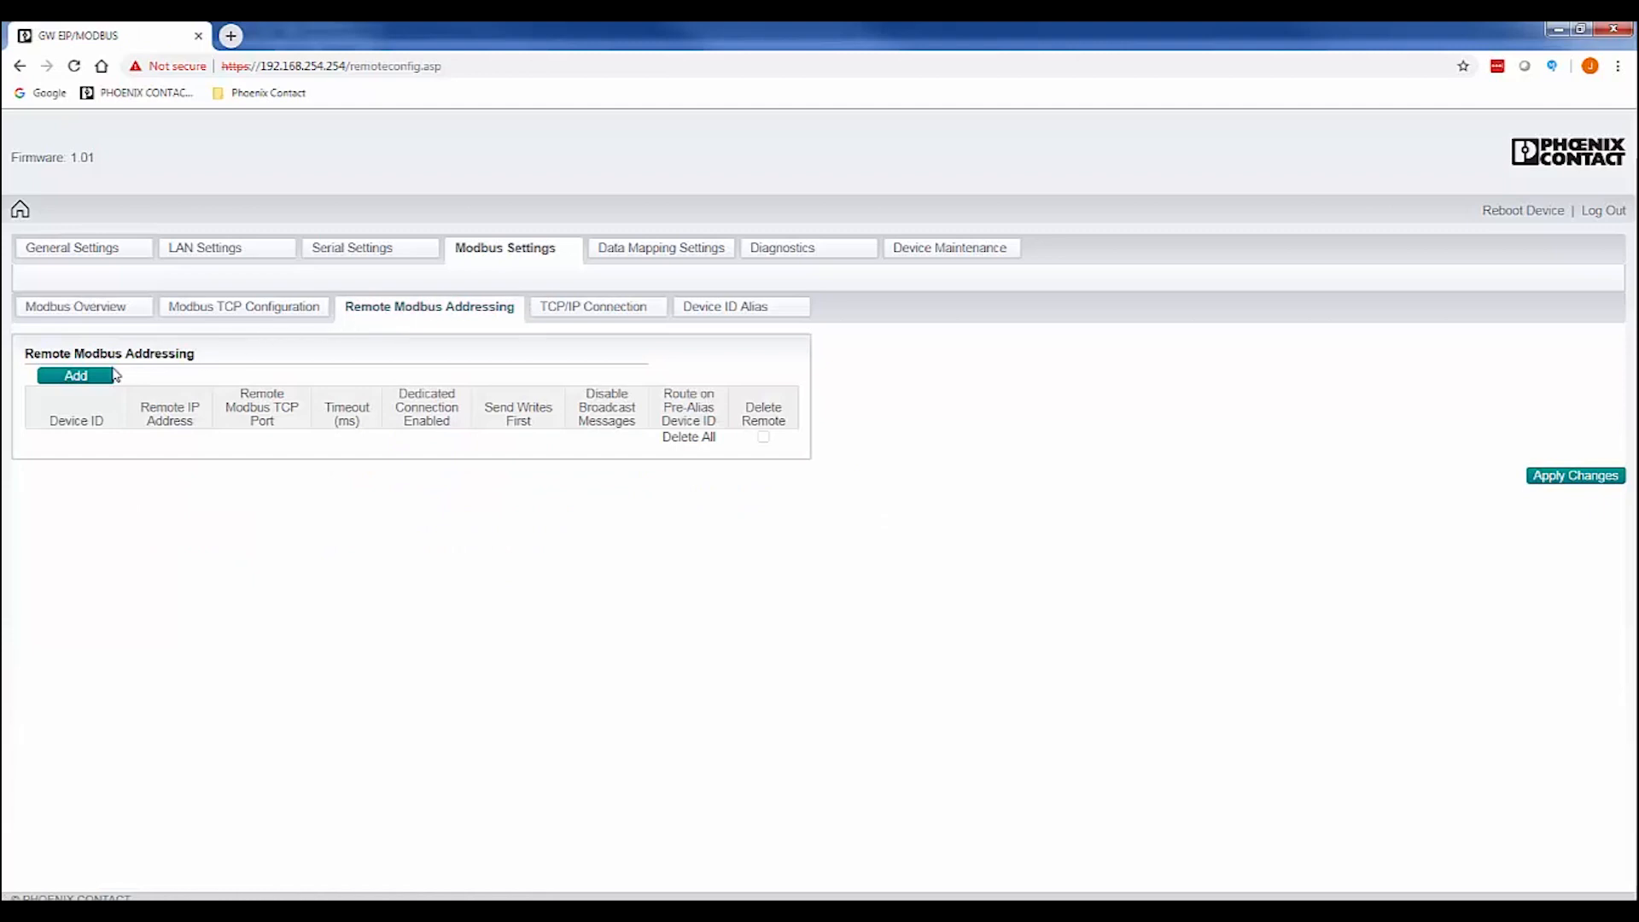
left_click(75, 376)
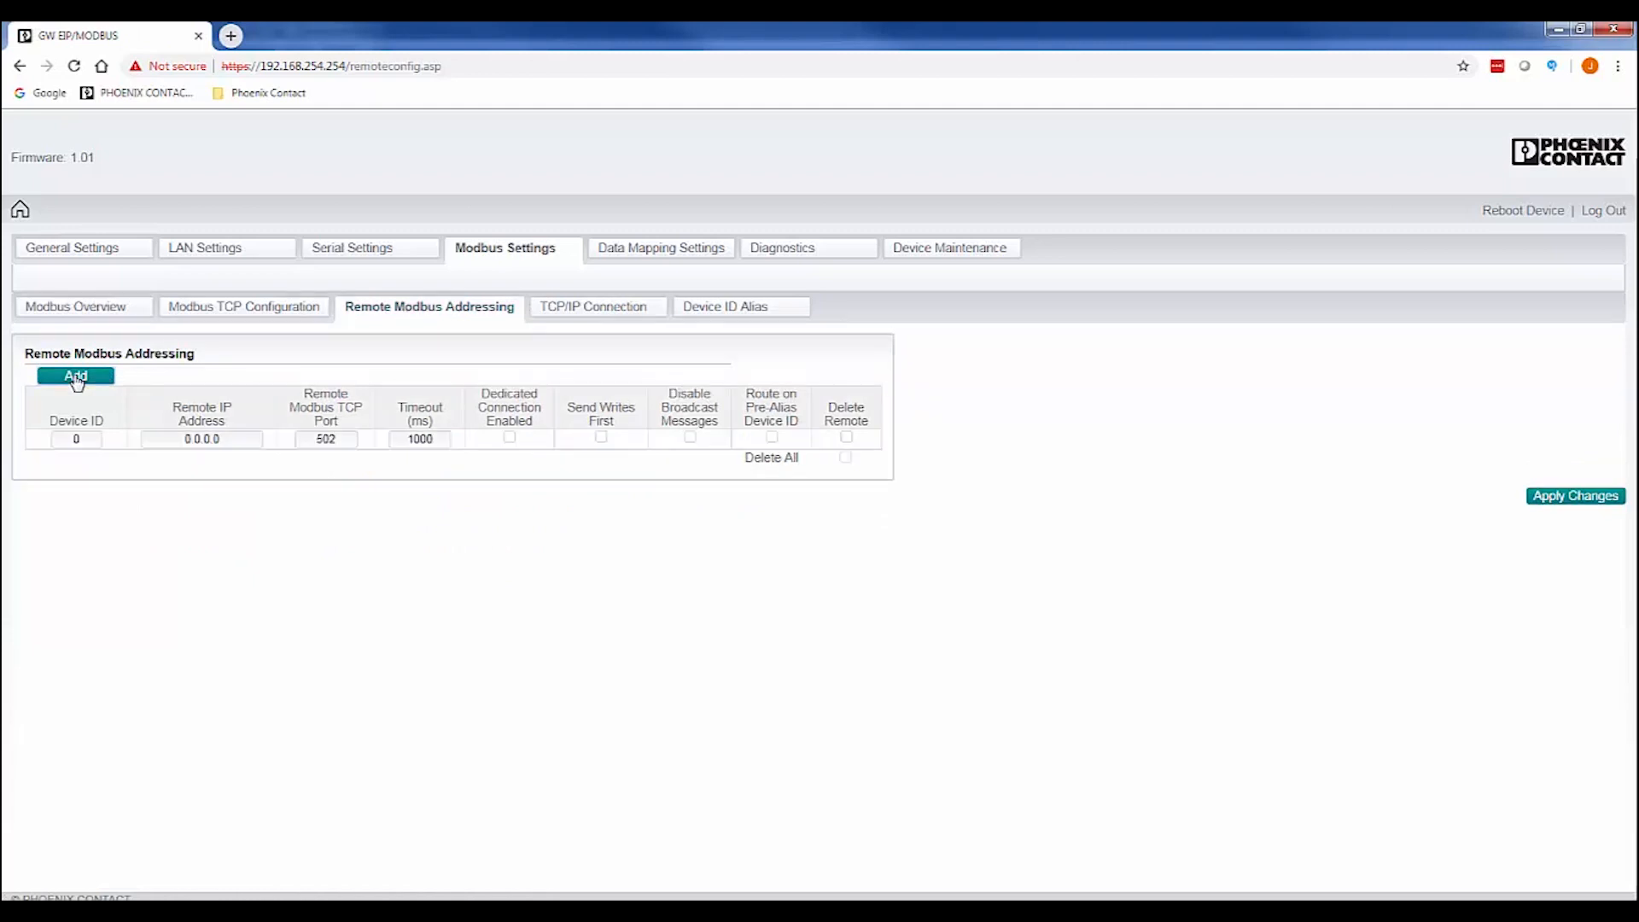
double_click(85, 437)
type("3")
double_click(243, 437)
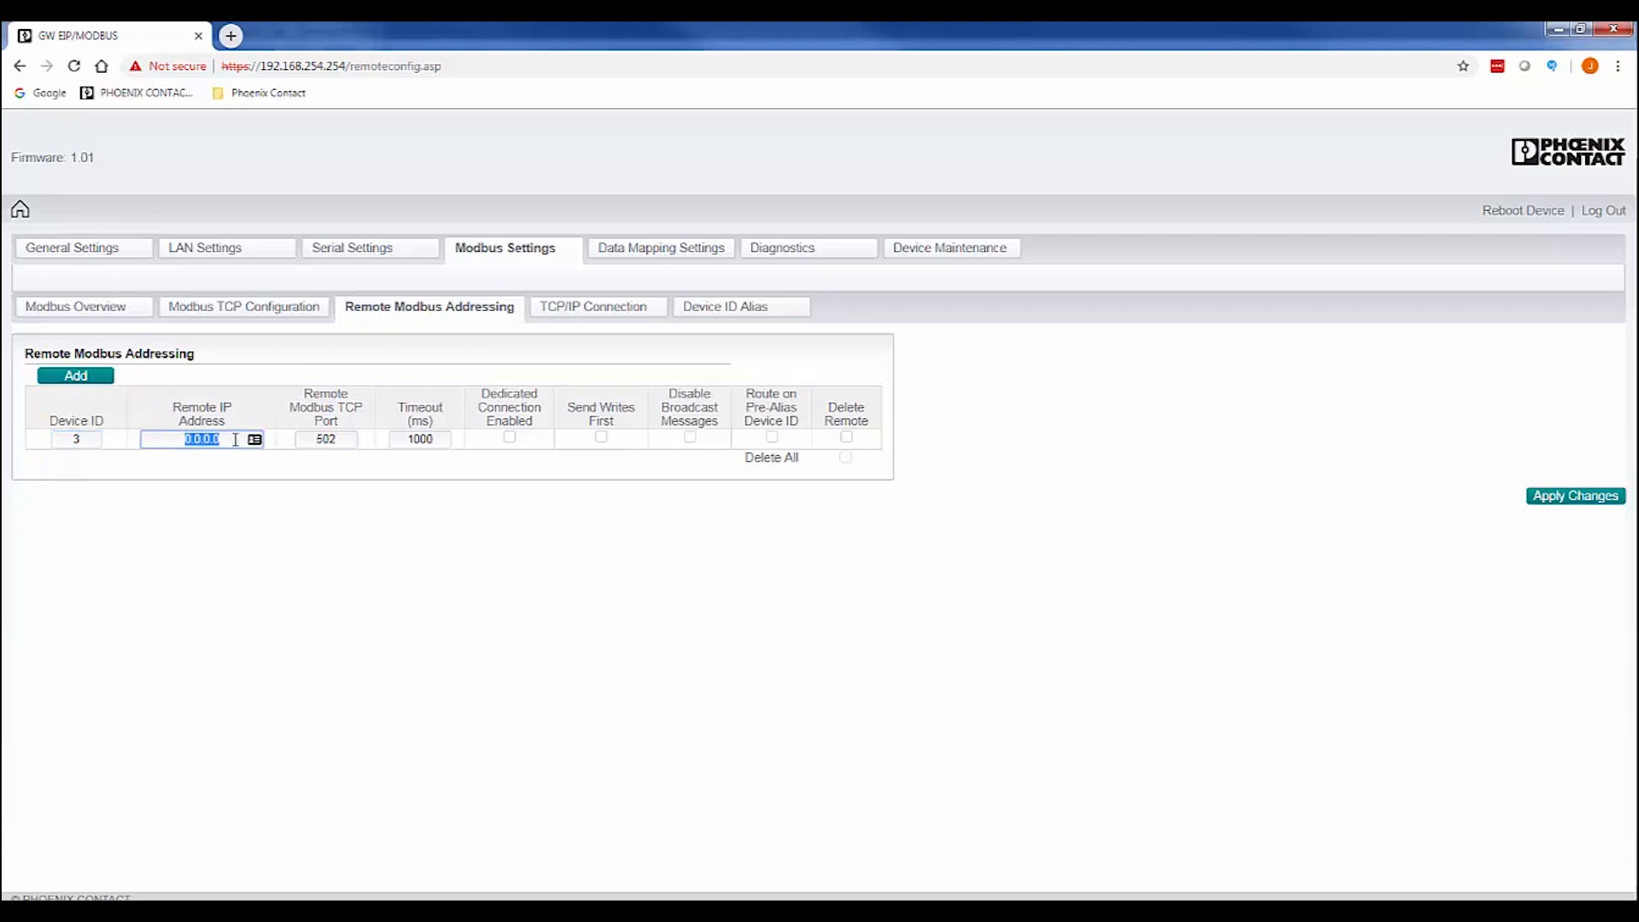
type("192.168.0.10")
left_click(1589, 502)
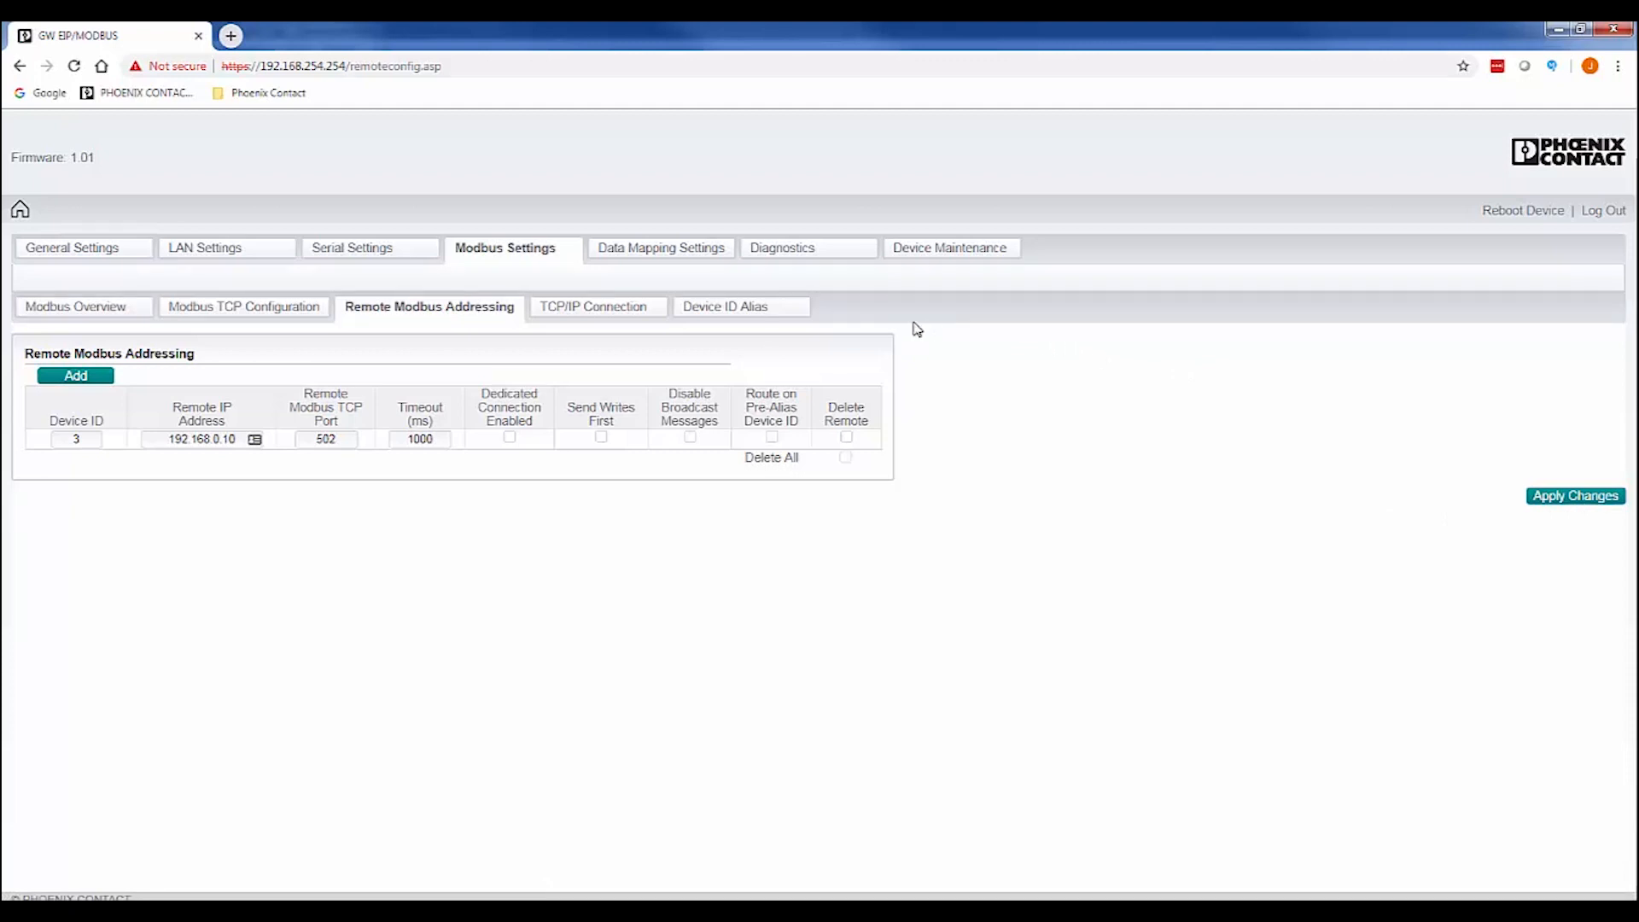
left_click(690, 253)
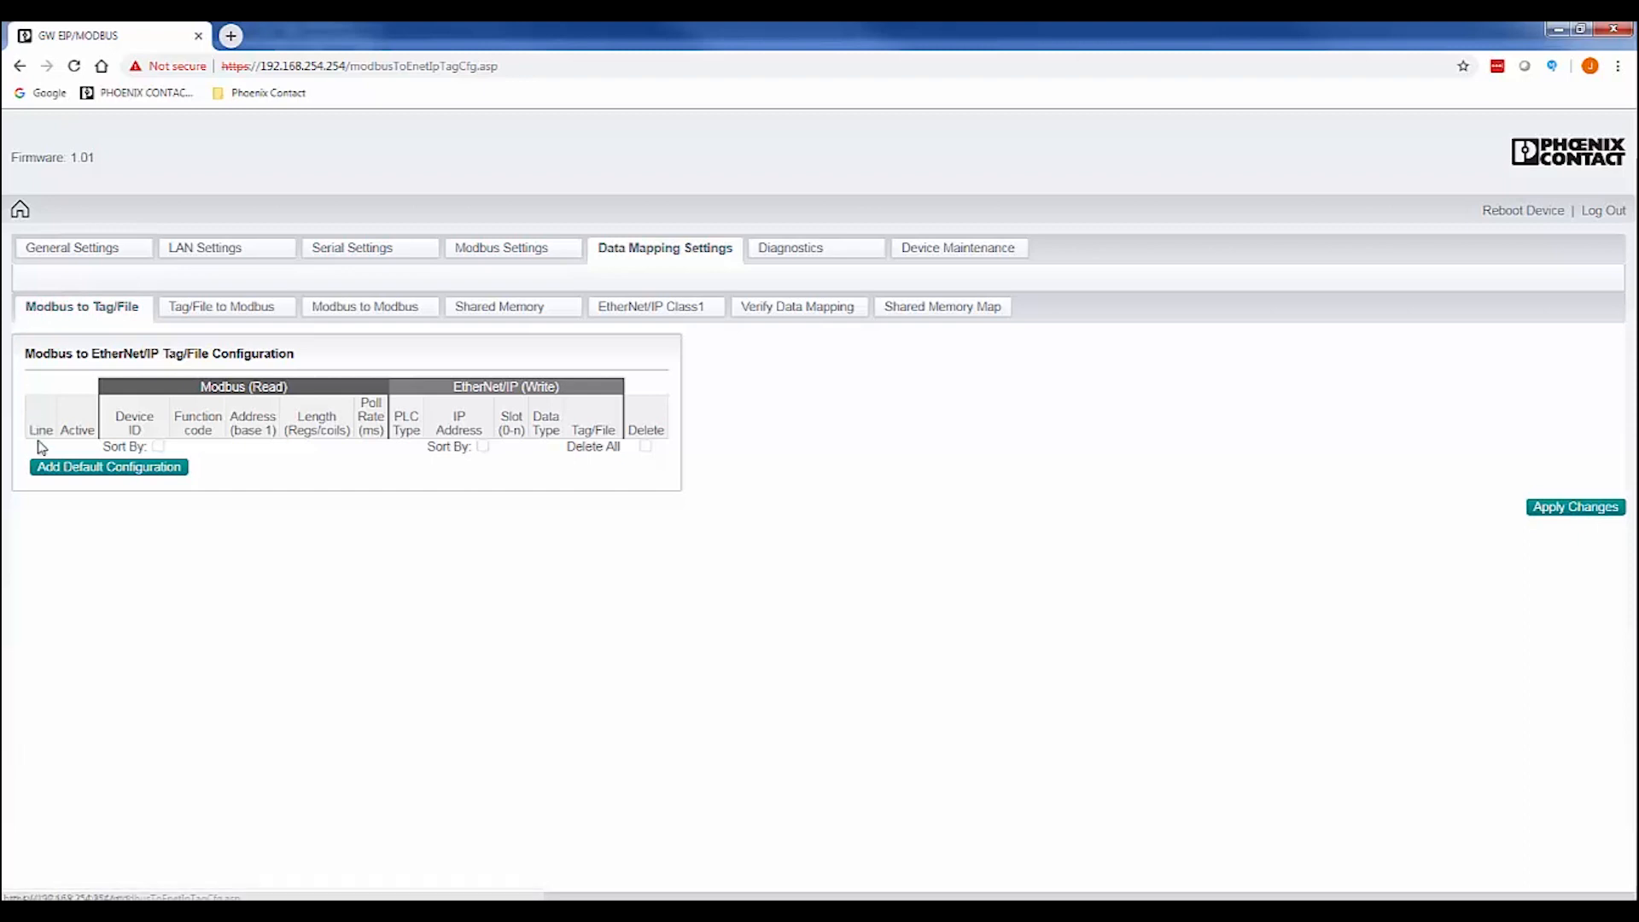
Add a mapping line for device 2 reading 04 Input Registers from address 8000, length 5.
left_click(57, 471)
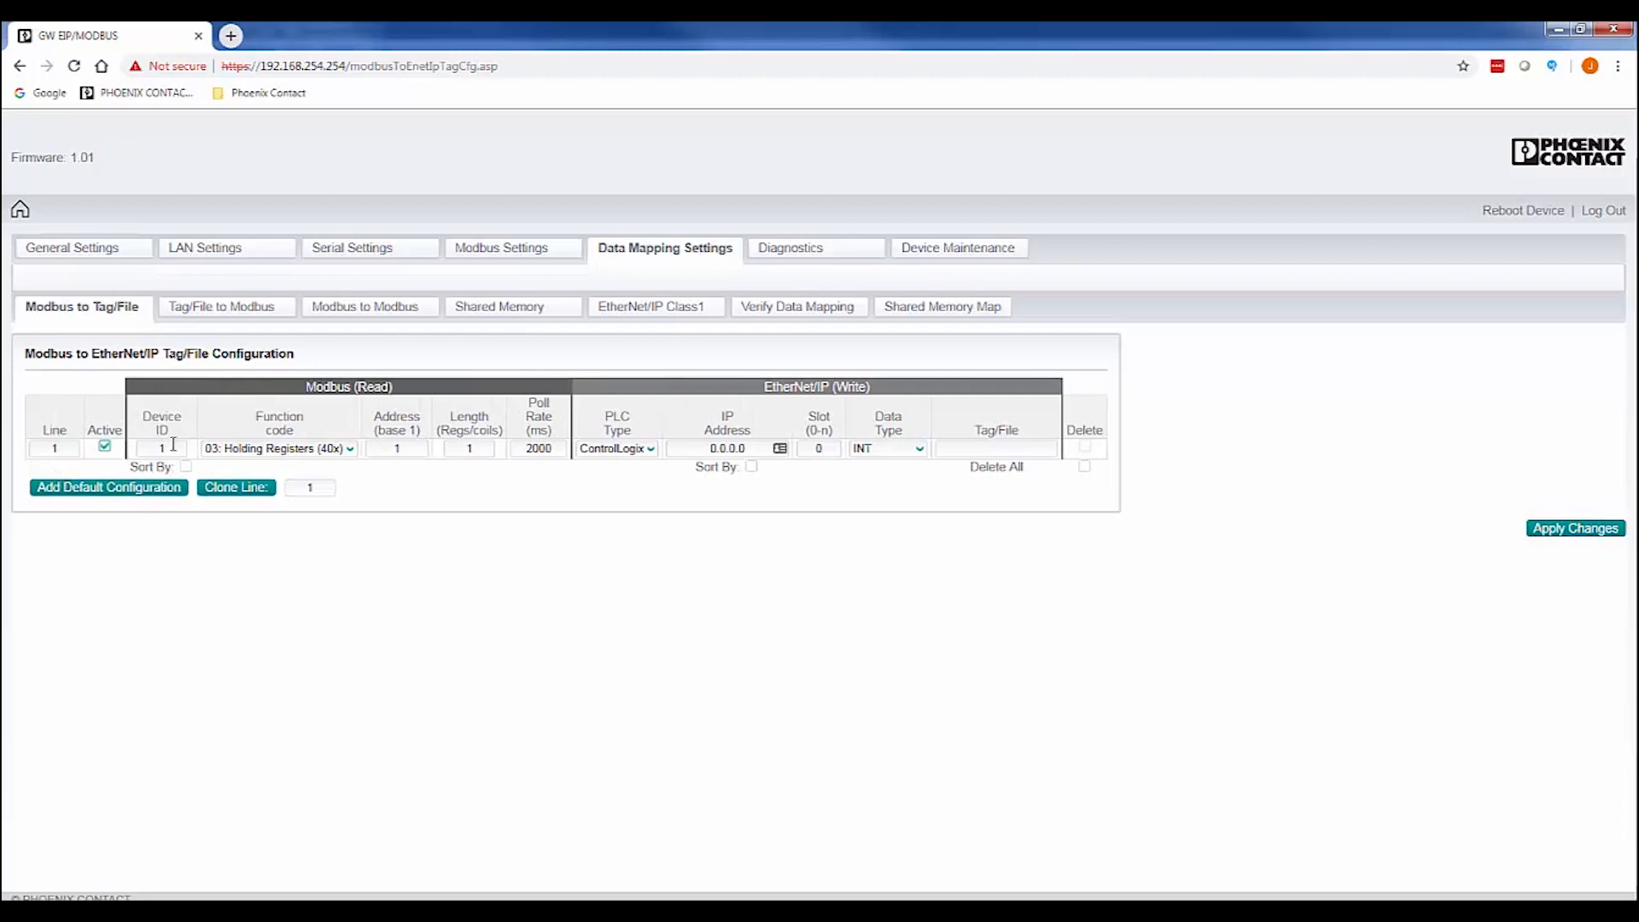
left_click(161, 448)
type("2")
left_click(258, 449)
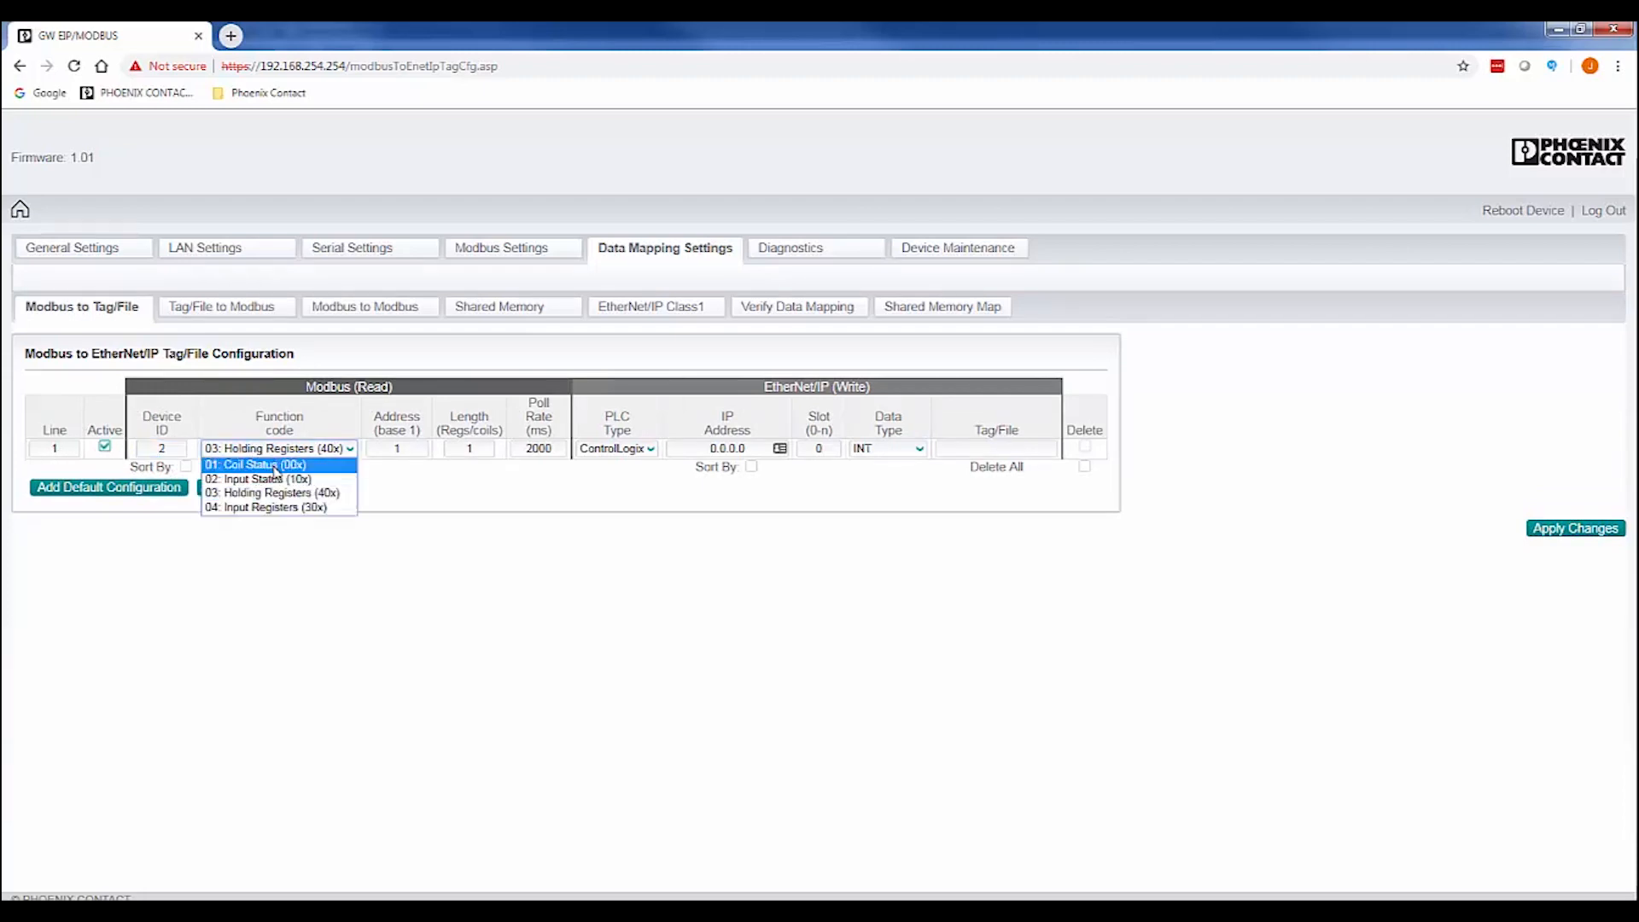
left_click(311, 509)
double_click(412, 447)
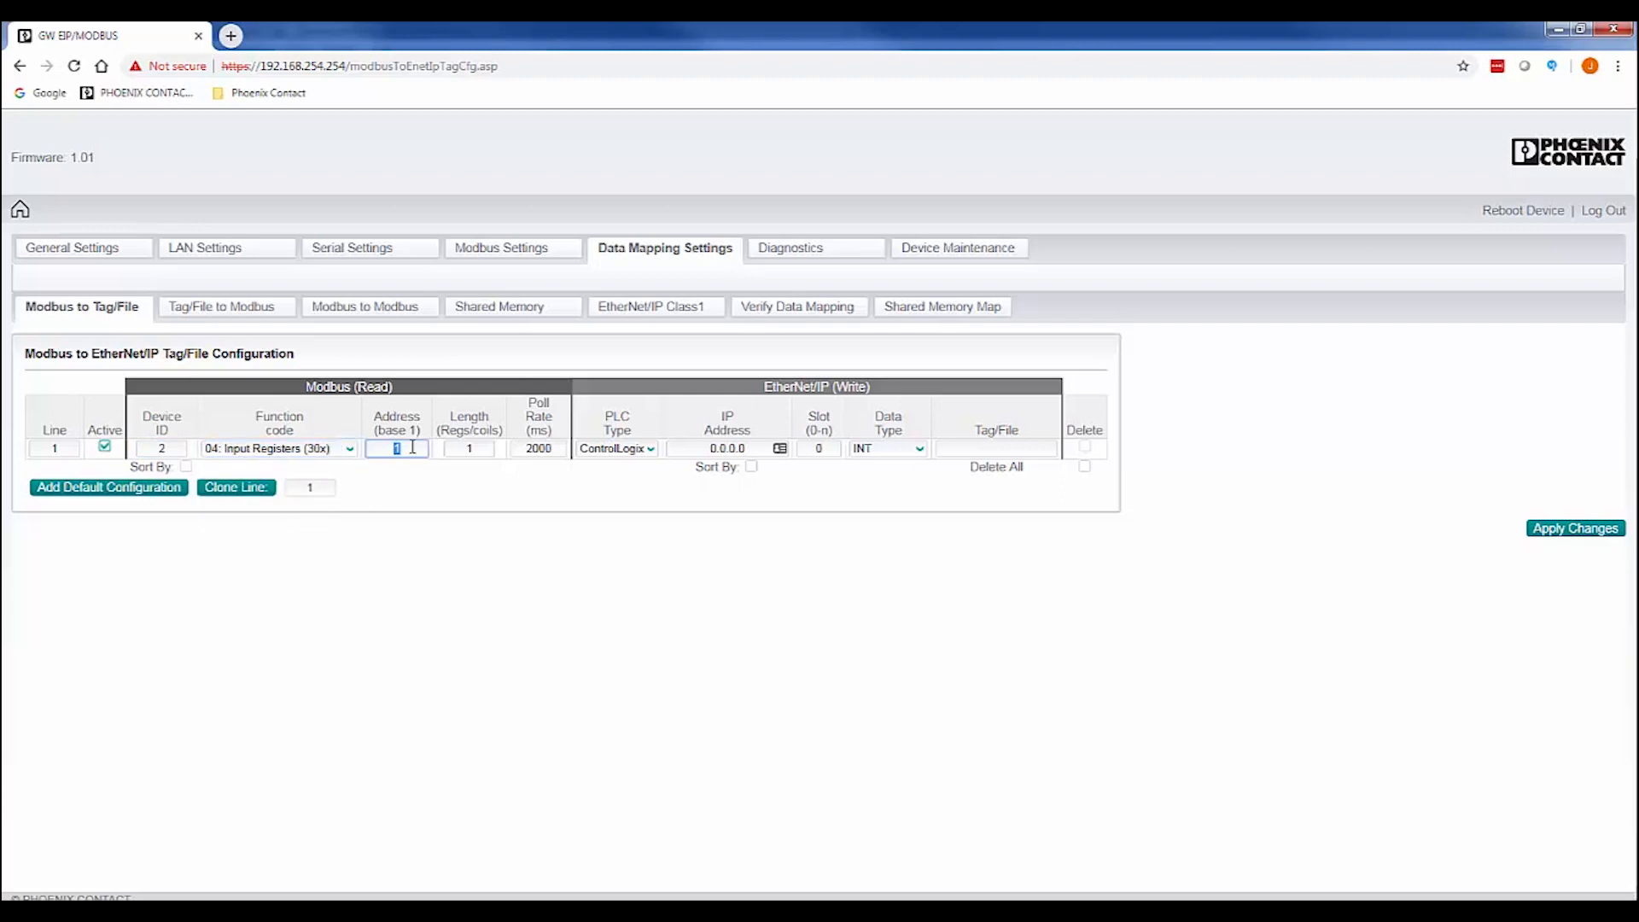
type("8000")
double_click(470, 449)
type("5")
left_click(511, 479)
Target PLC 192.168.0.101 with tag name Mydata and apply the mapping line.
double_click(747, 448)
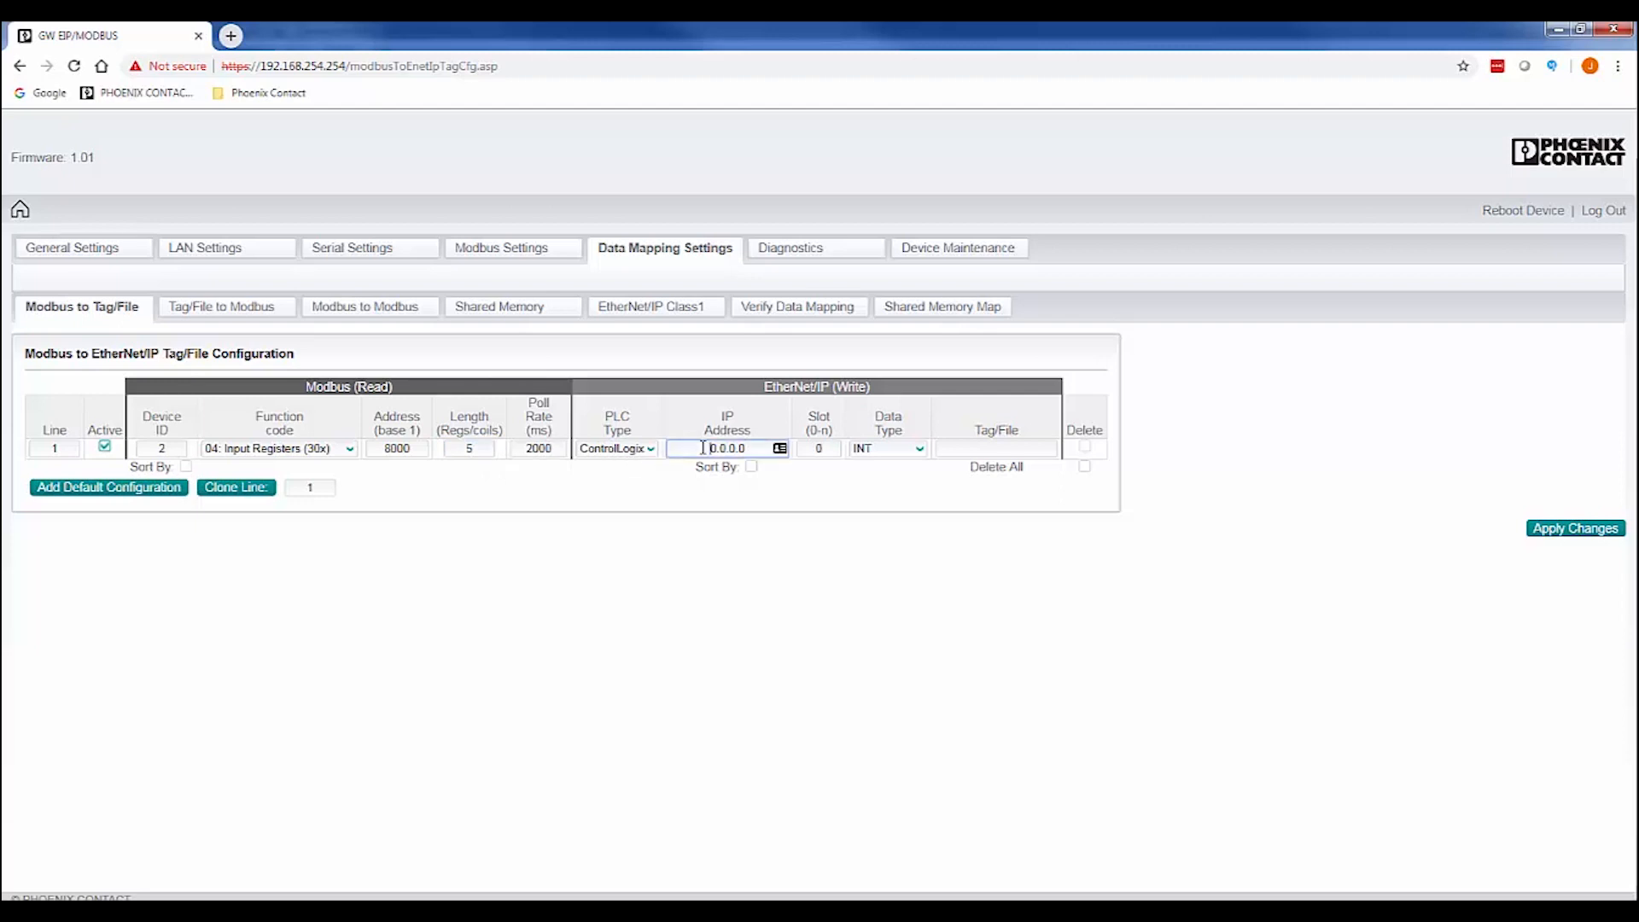
type("192.168.0.101")
left_click(864, 453)
left_click(948, 449)
type("Mydata")
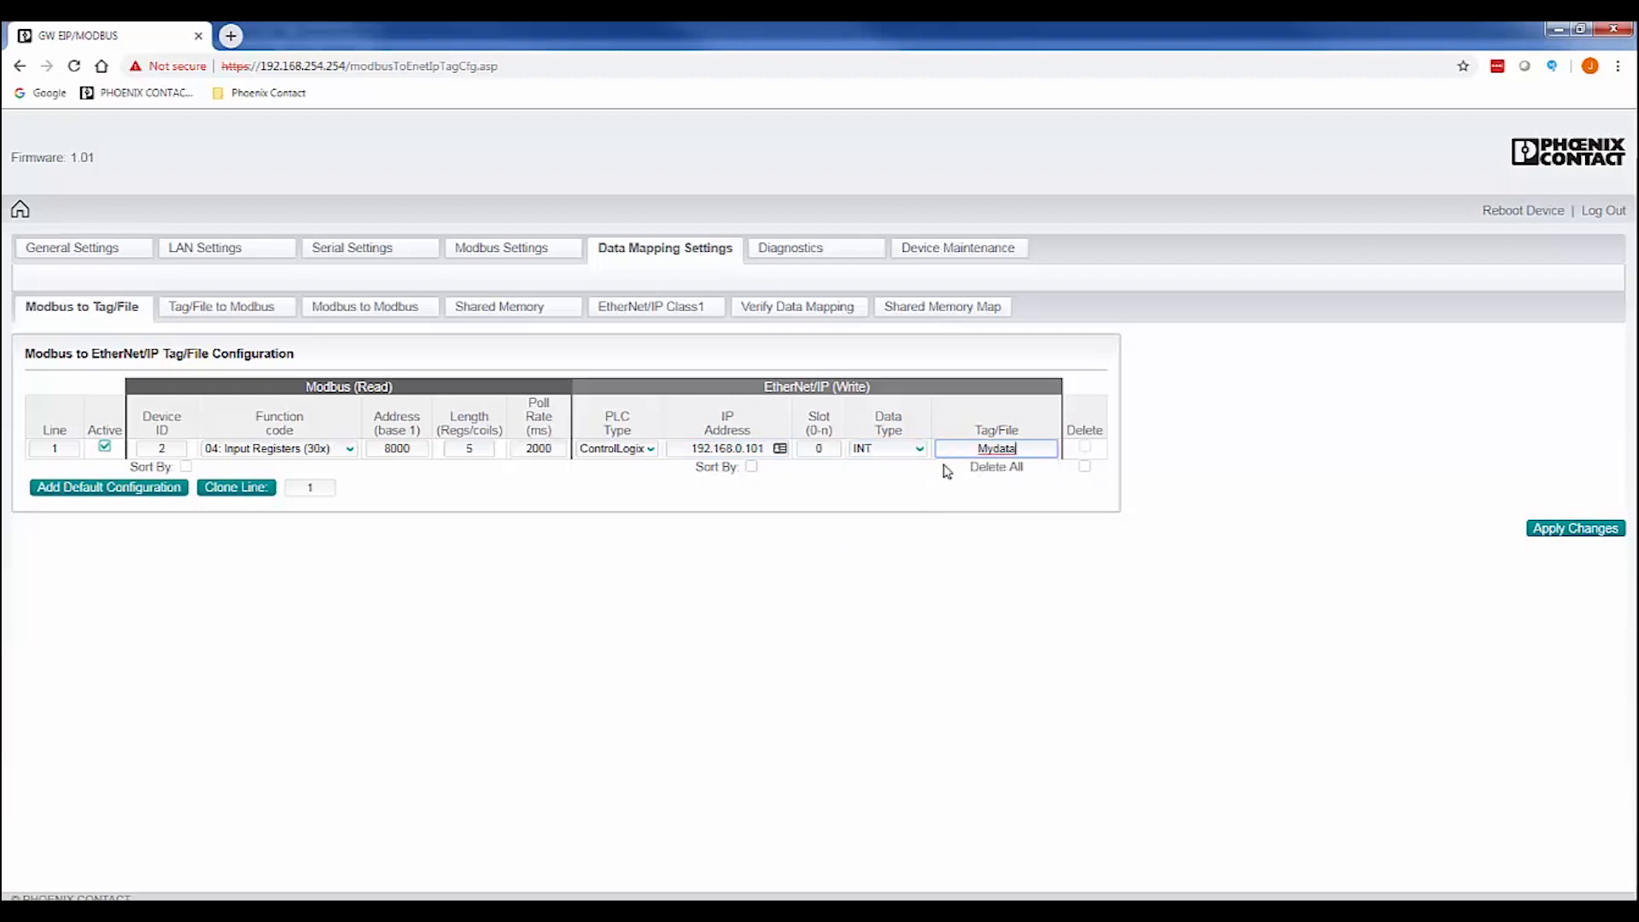
left_click(948, 474)
left_click(1574, 531)
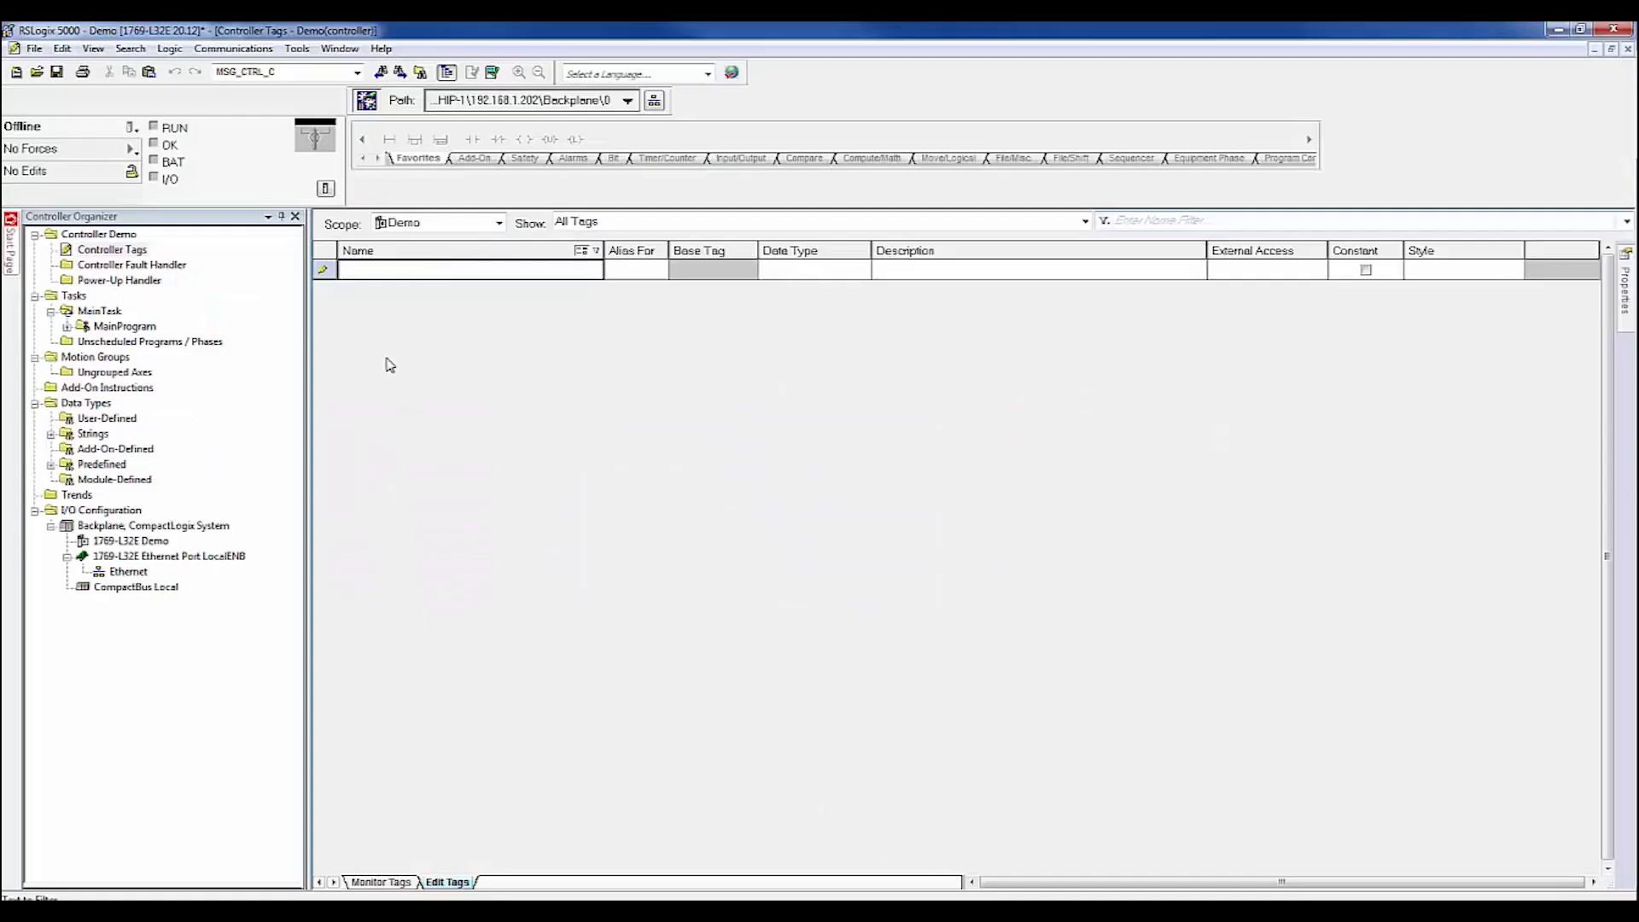
left_click(354, 271)
Create controller tag Mydata with data type INT[5].
type("Mydata")
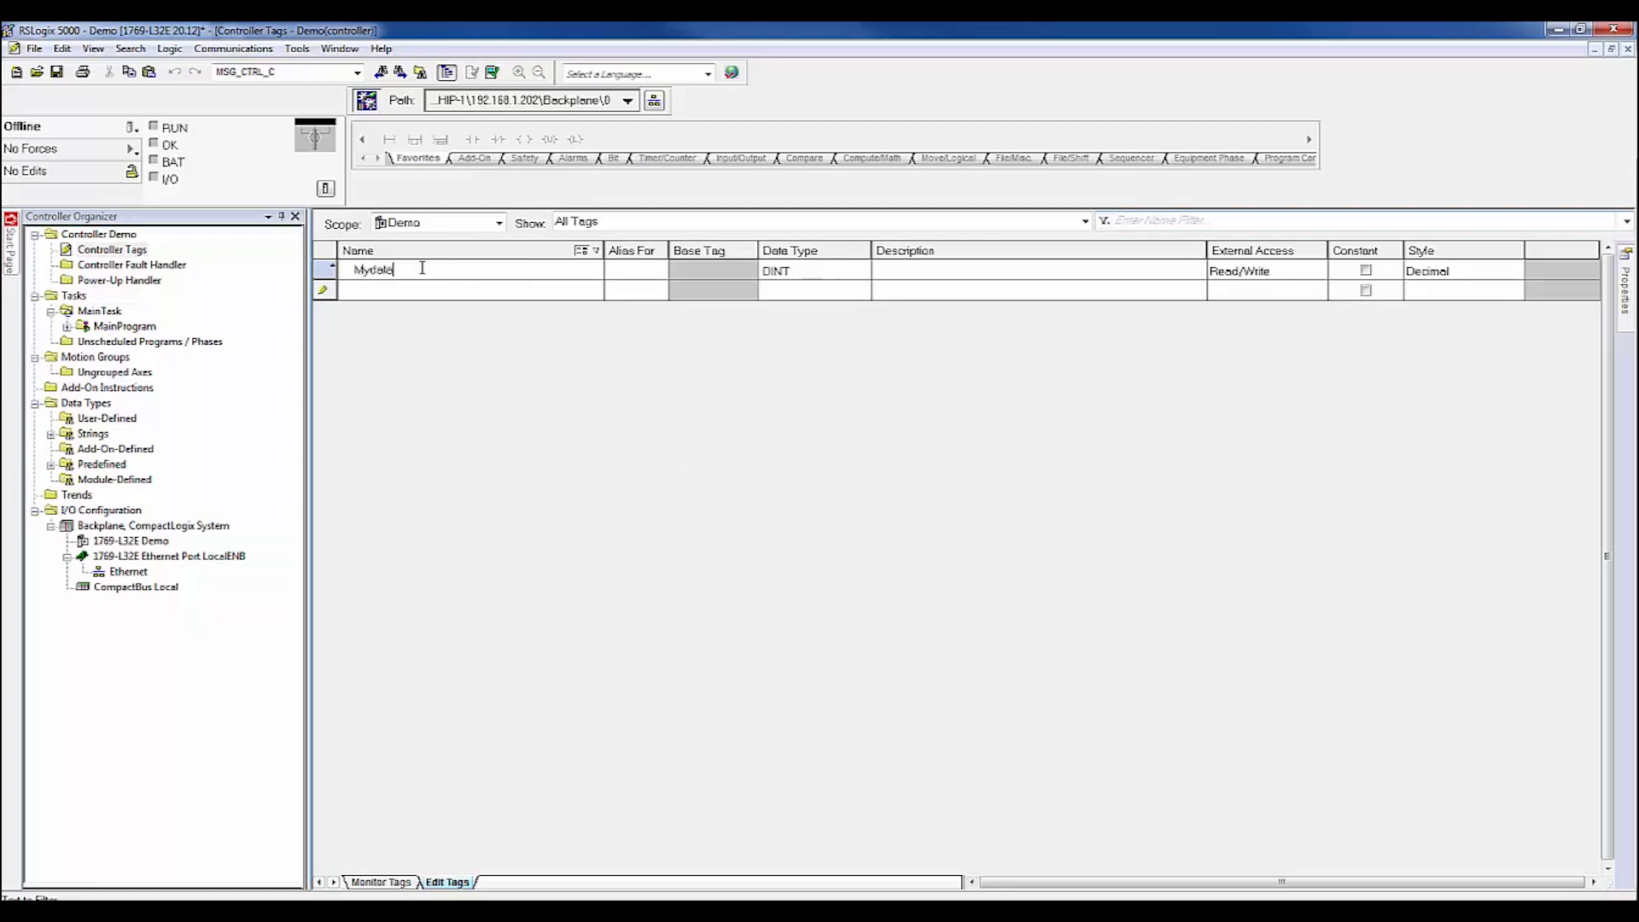
left_click(794, 271)
left_click(861, 269)
type("INT")
left_click(902, 568)
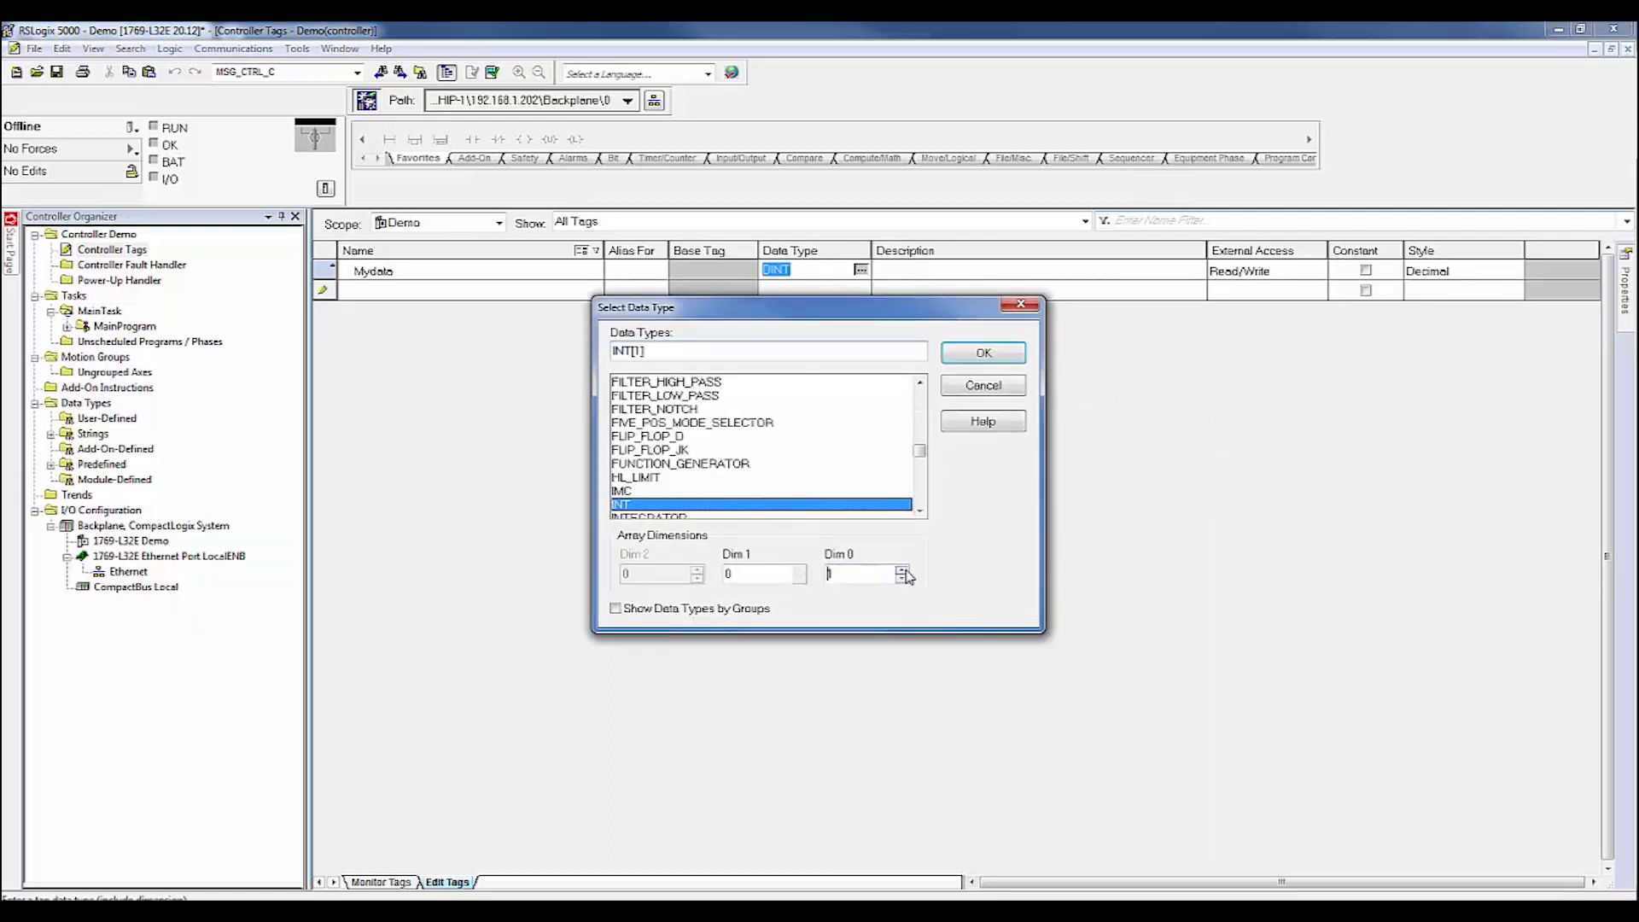
left_click(901, 569)
left_click(902, 568)
left_click(901, 569)
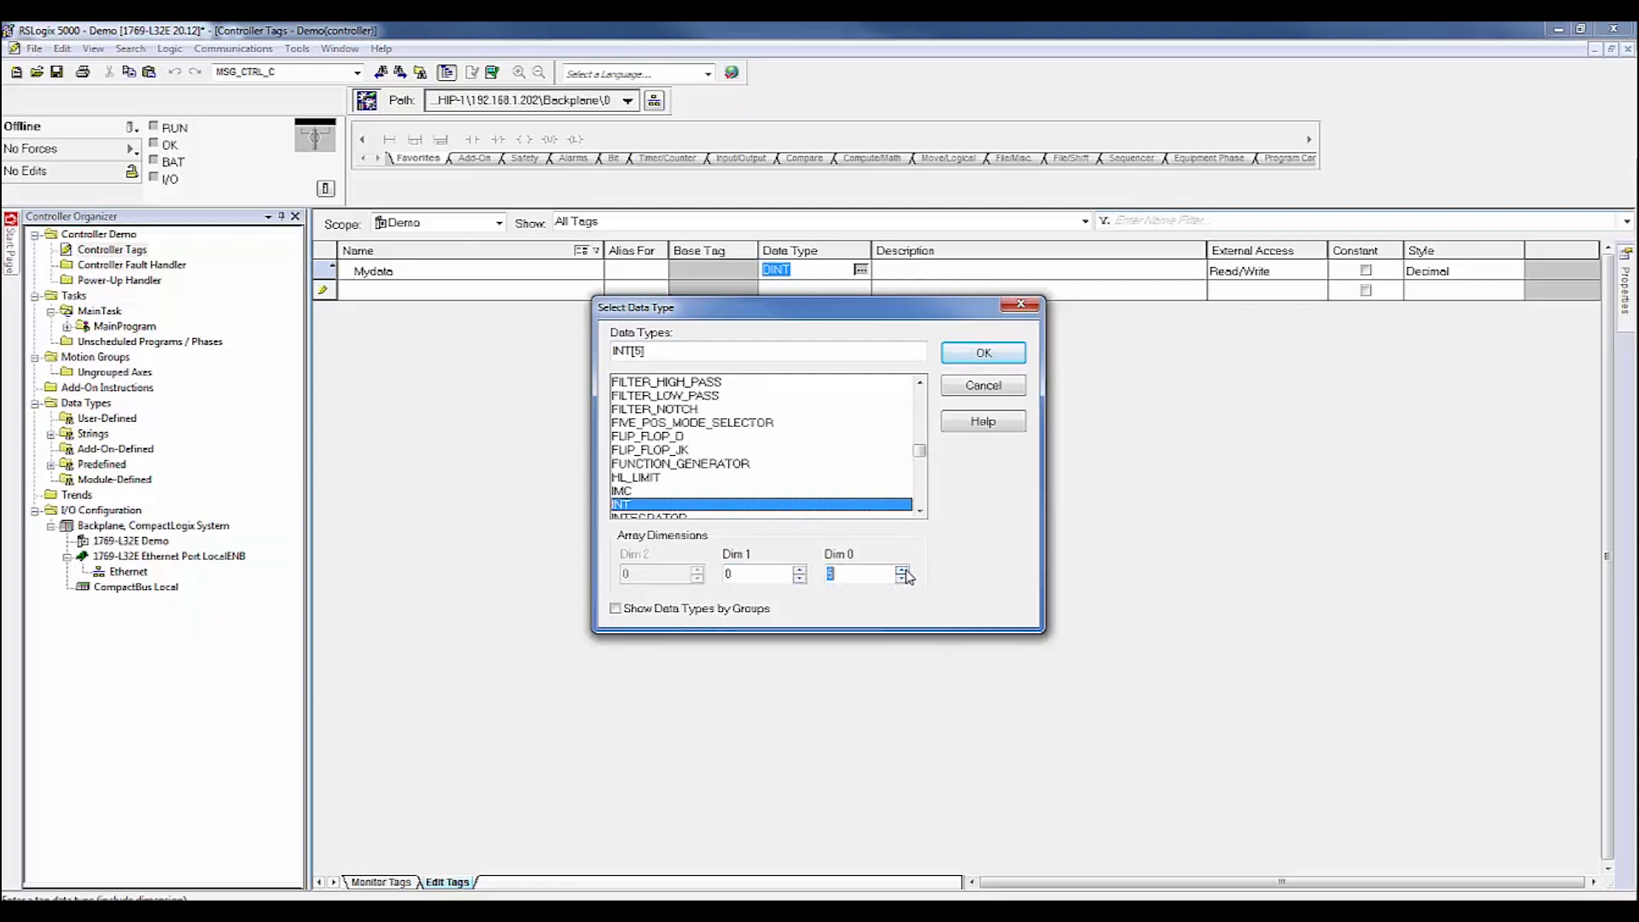
left_click(973, 357)
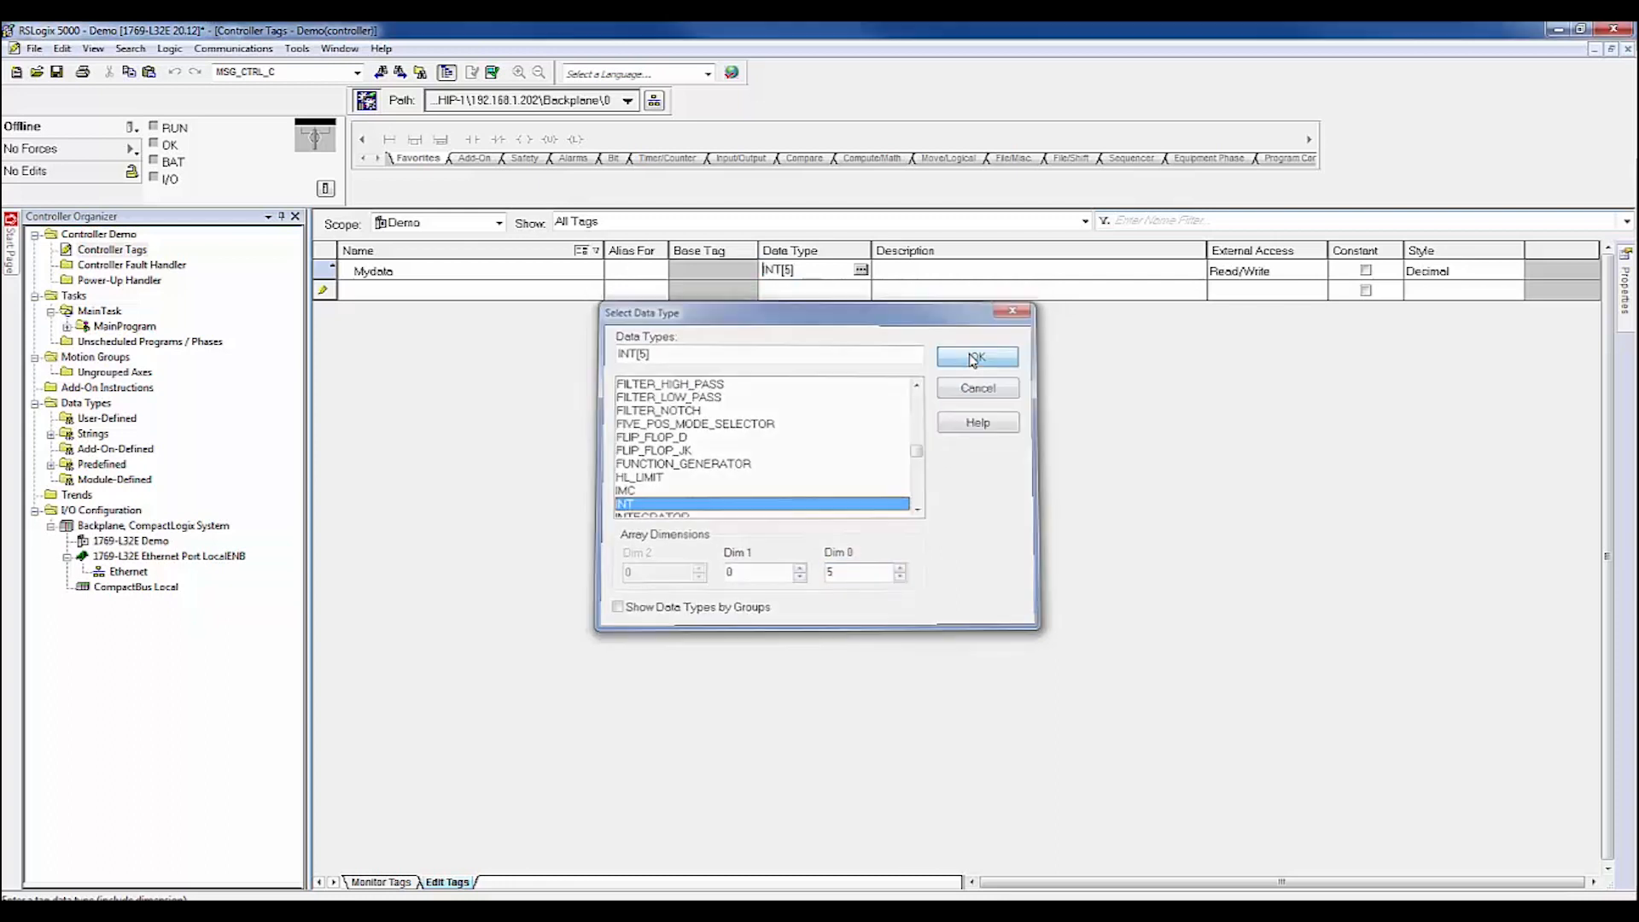
left_click(423, 295)
left_click(424, 296)
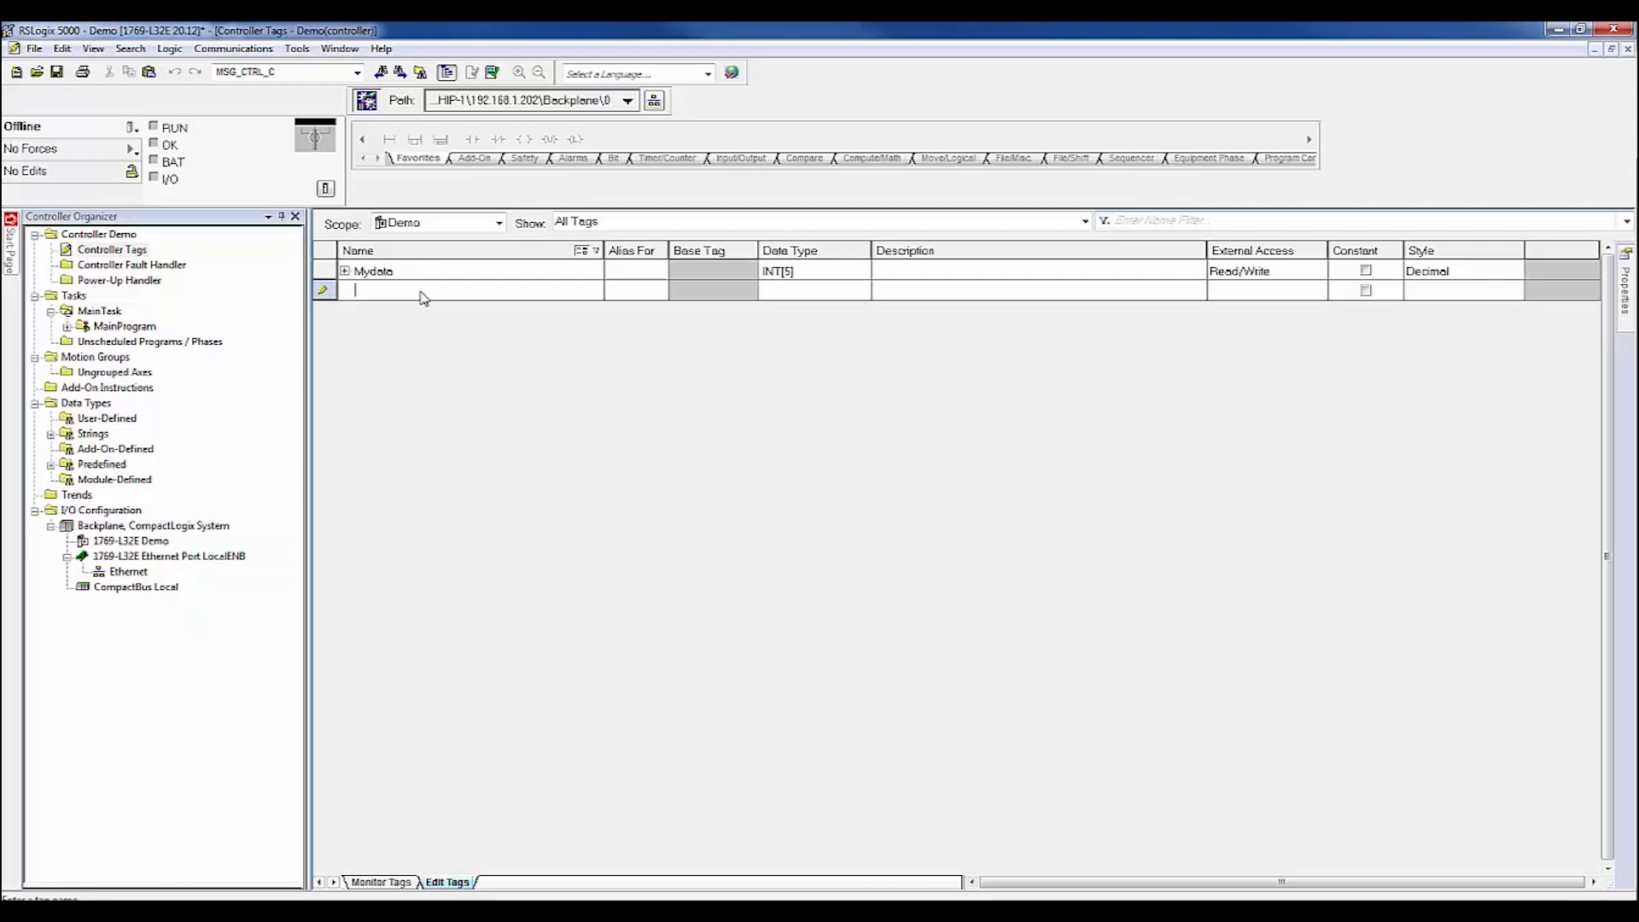
Add controller tag Outdata and change its type from DINT to INT.
type("Out")
key("Return")
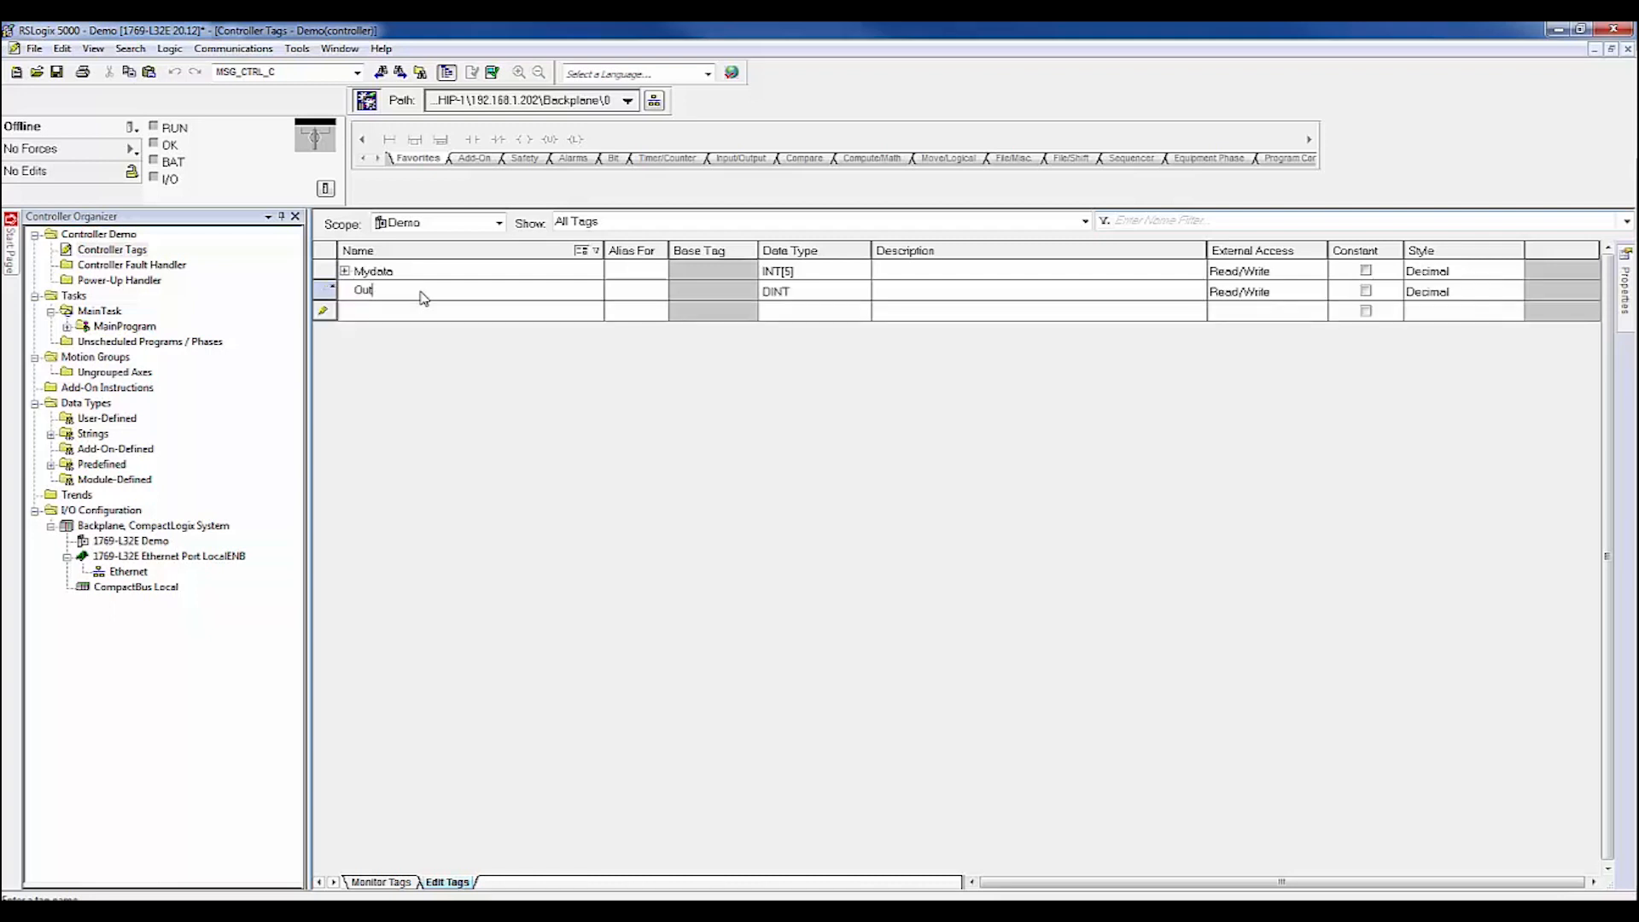
type("data")
left_click(775, 295)
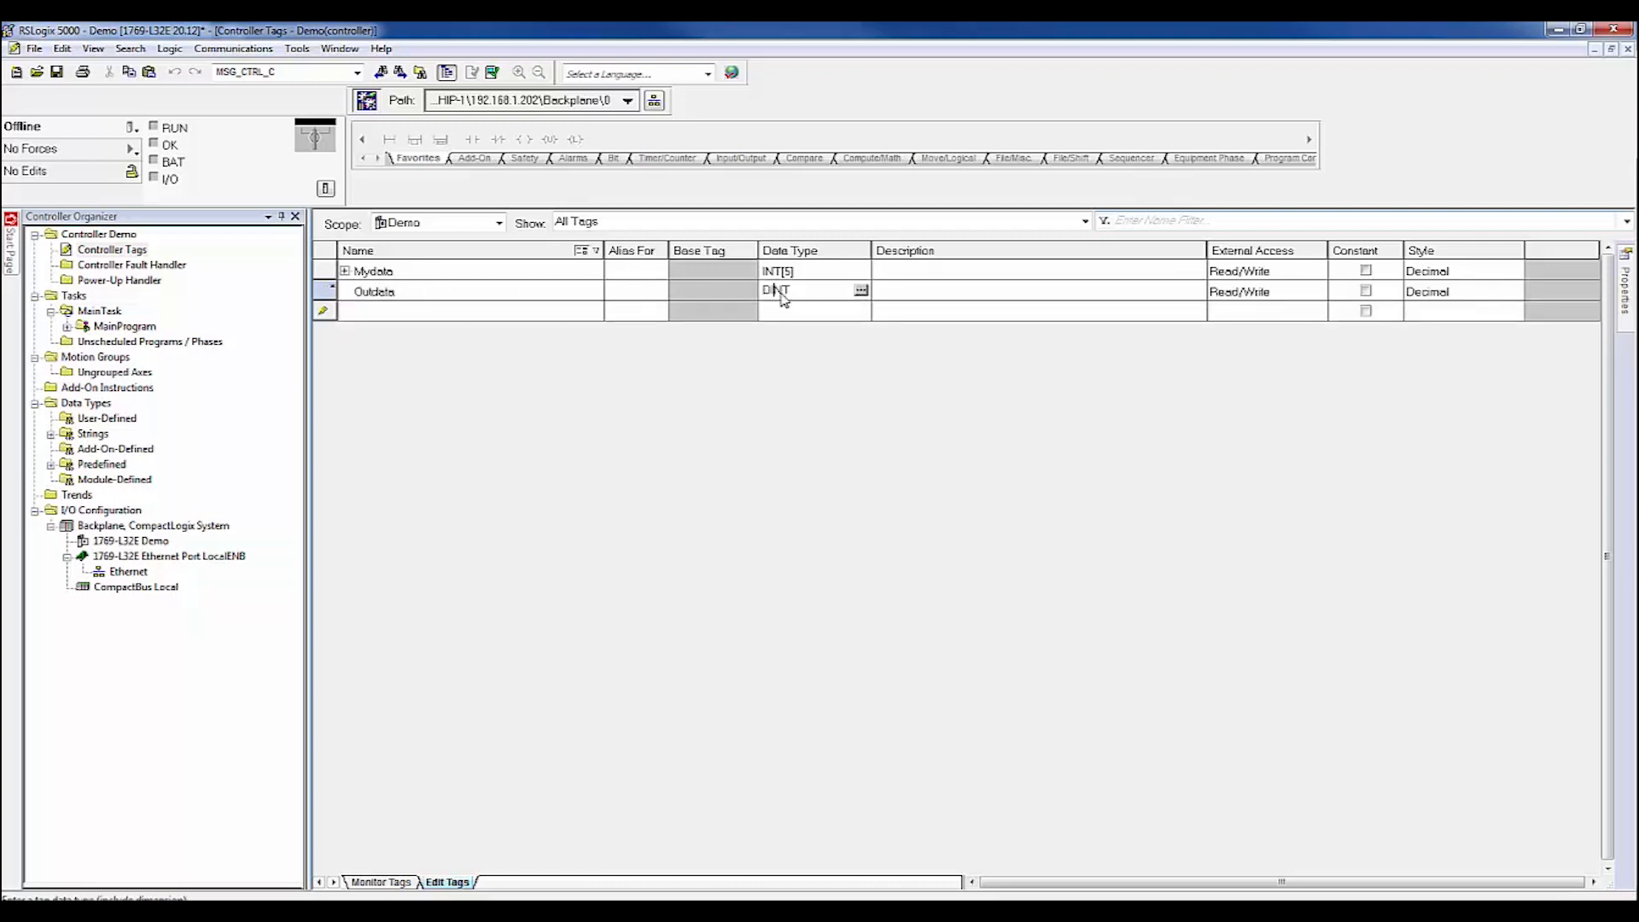
left_click(860, 293)
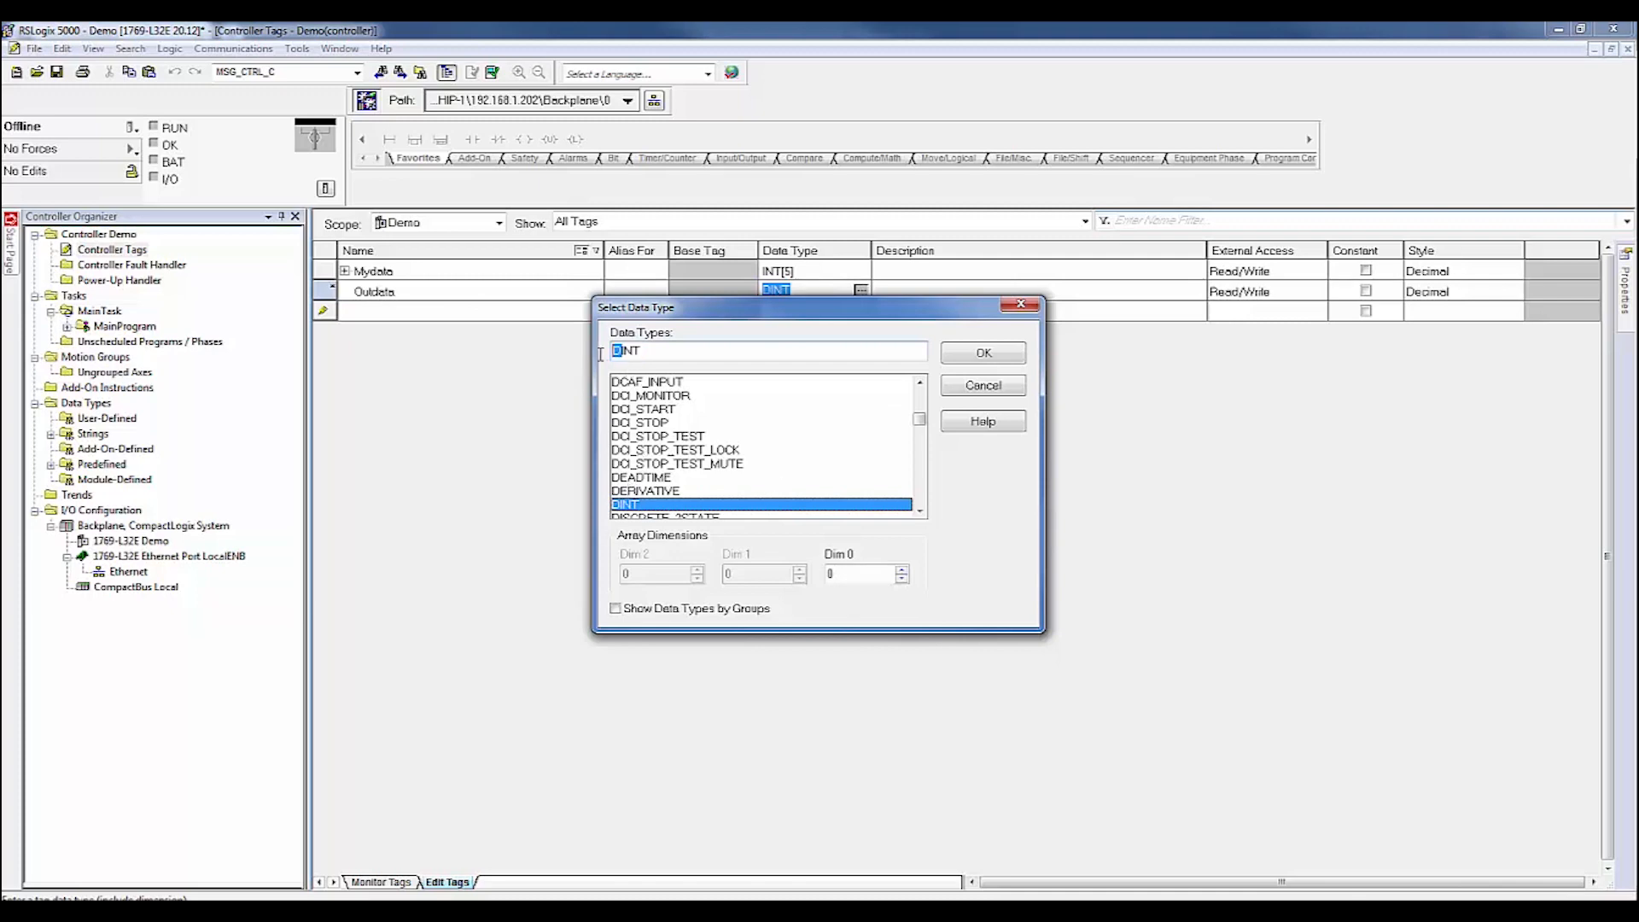
key("Delete")
left_click(963, 358)
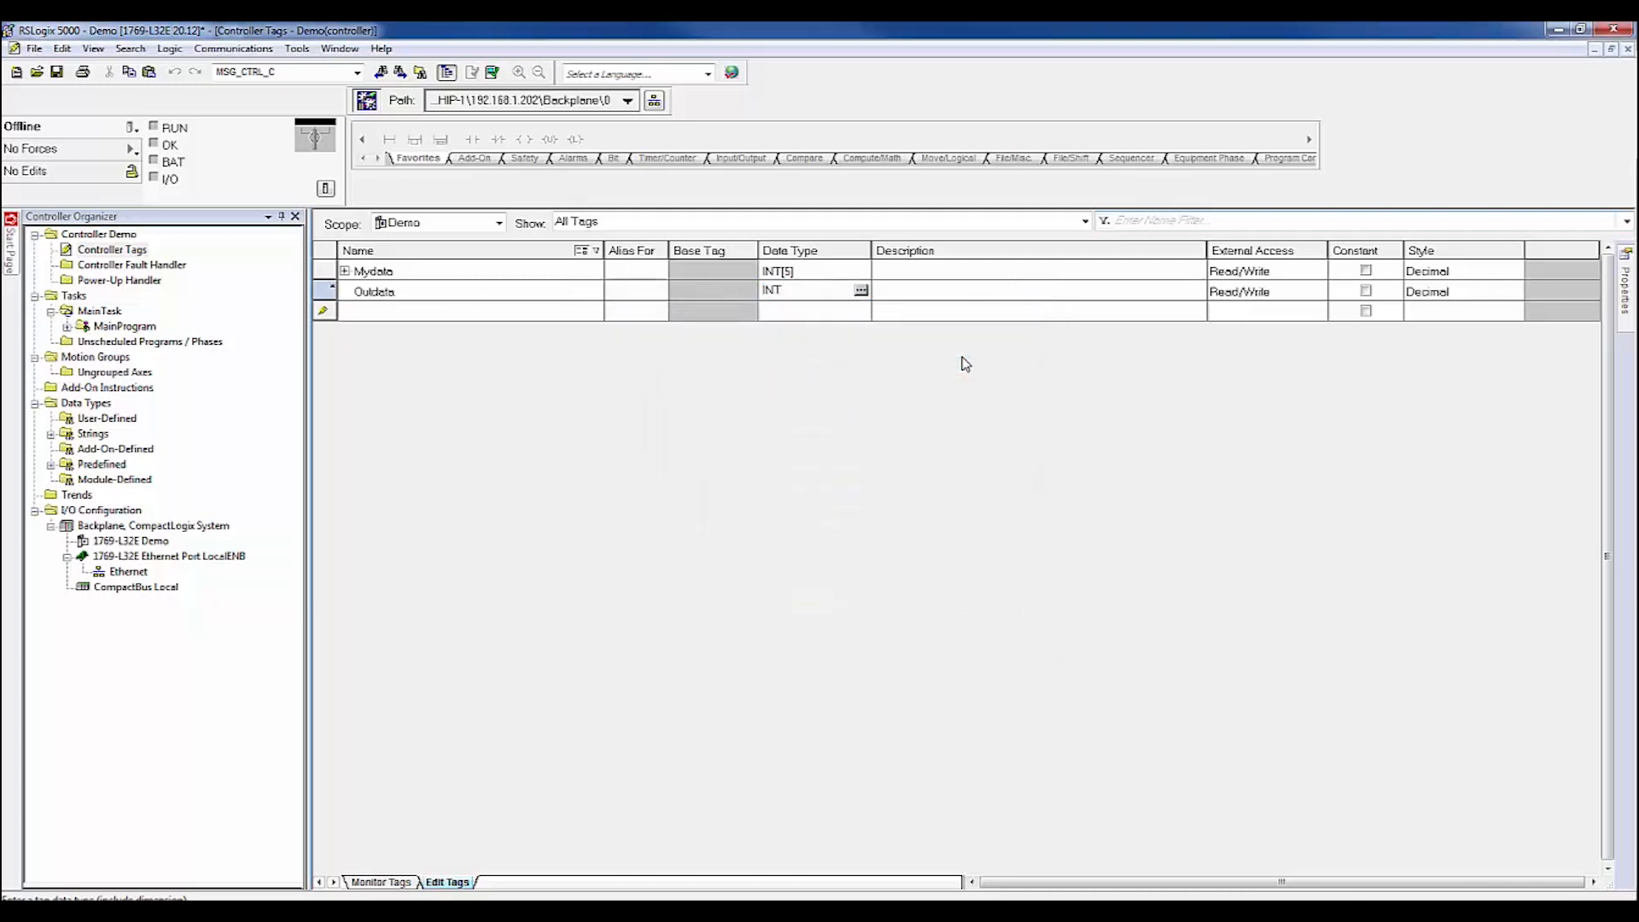
left_click(1227, 309)
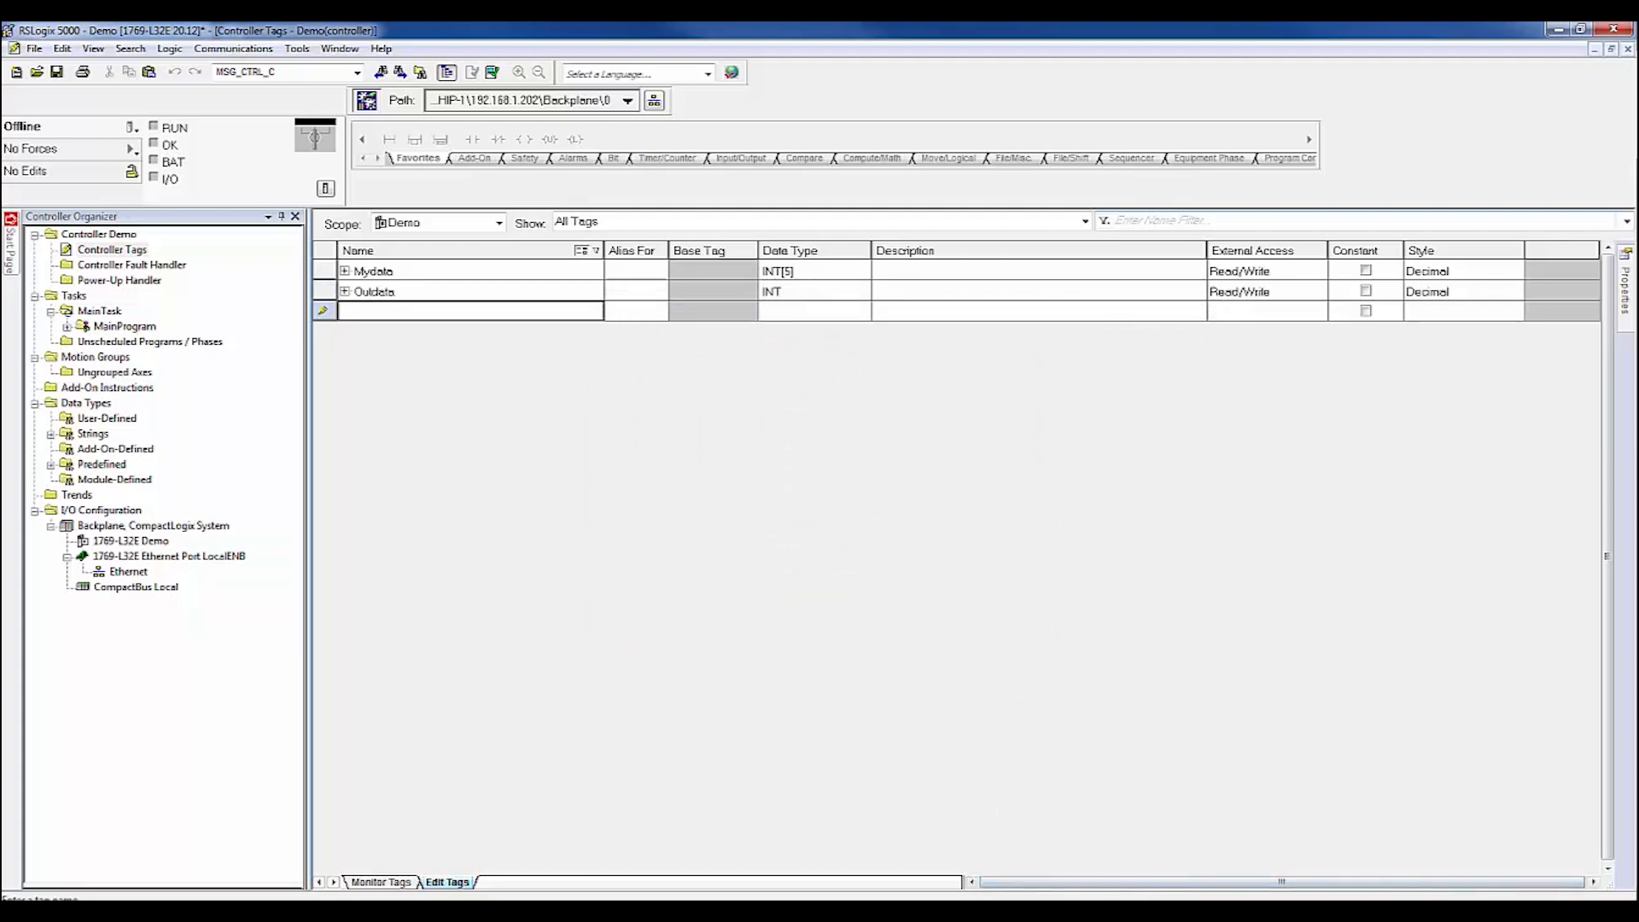
Add a Tag/File to Modbus row with PLC IP 192.168.0.101 and tag Outdata.
left_click(462, 910)
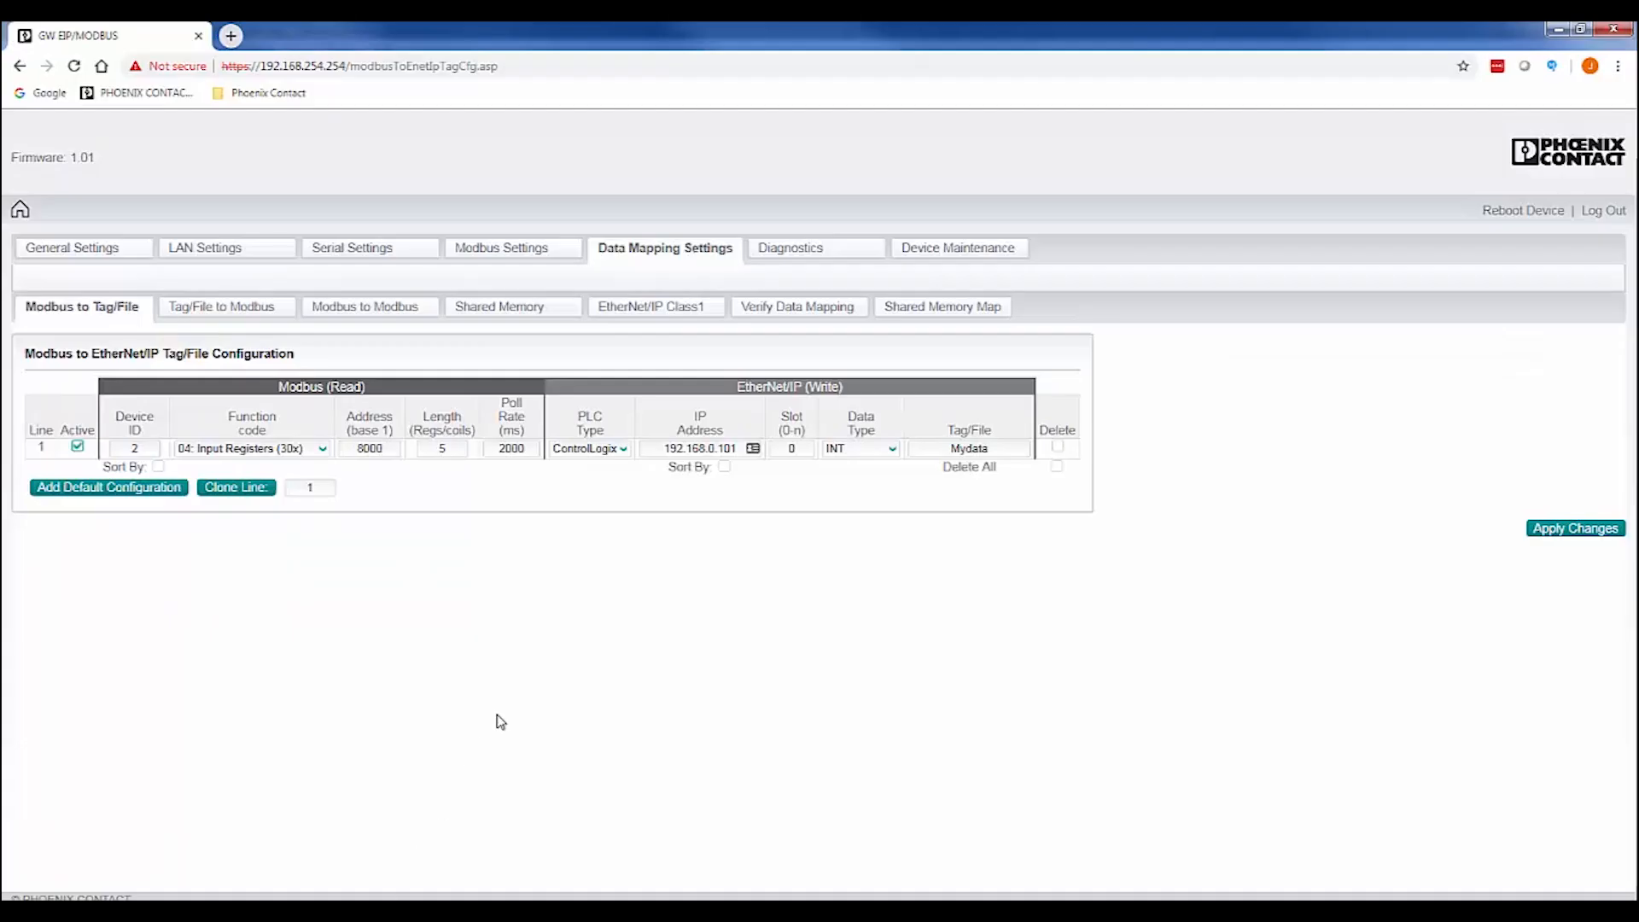
left_click(201, 319)
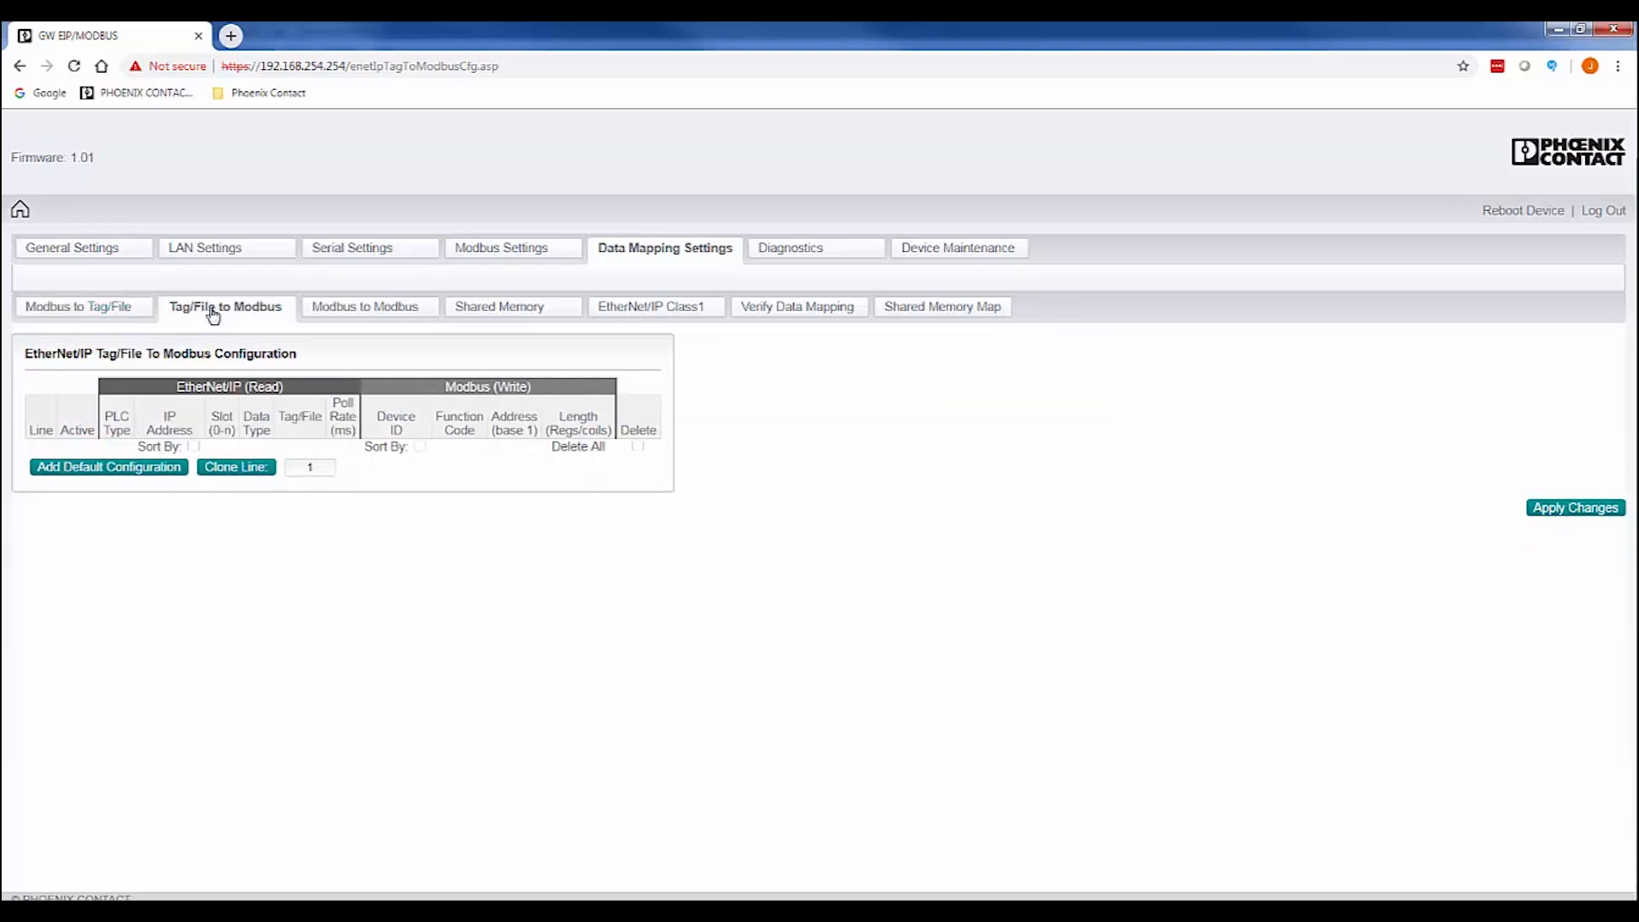
left_click(128, 468)
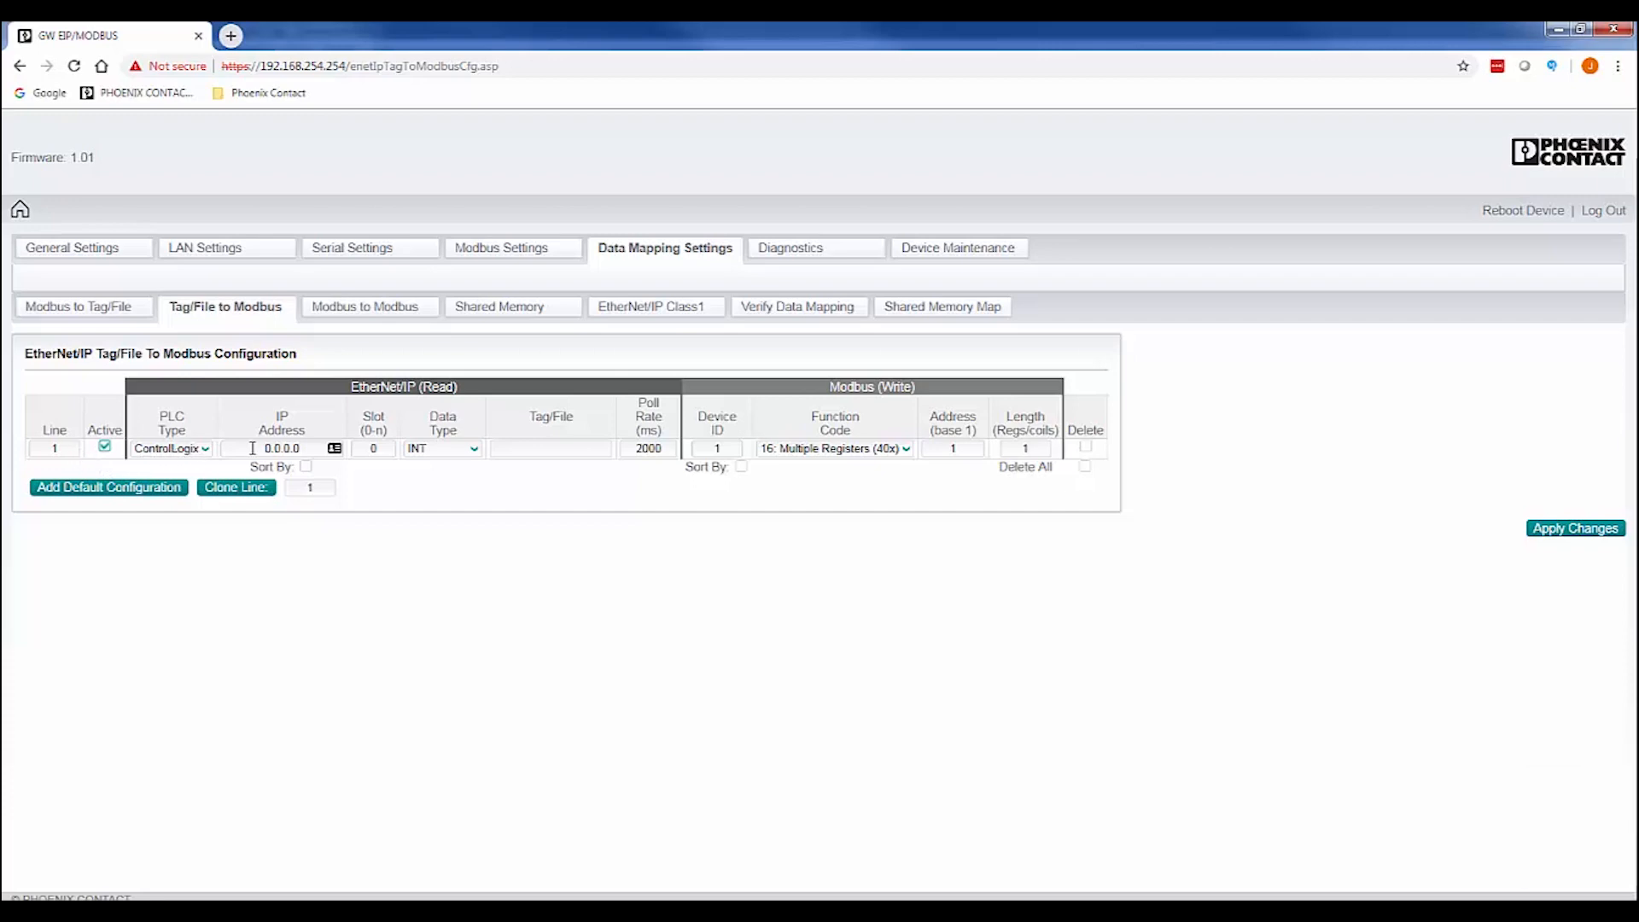
left_click_drag(253, 448, 308, 449)
type("192.168.0.101")
left_click(509, 448)
type("Oudata")
key("Left")
key("Left")
key("Left")
key("Left")
type("t")
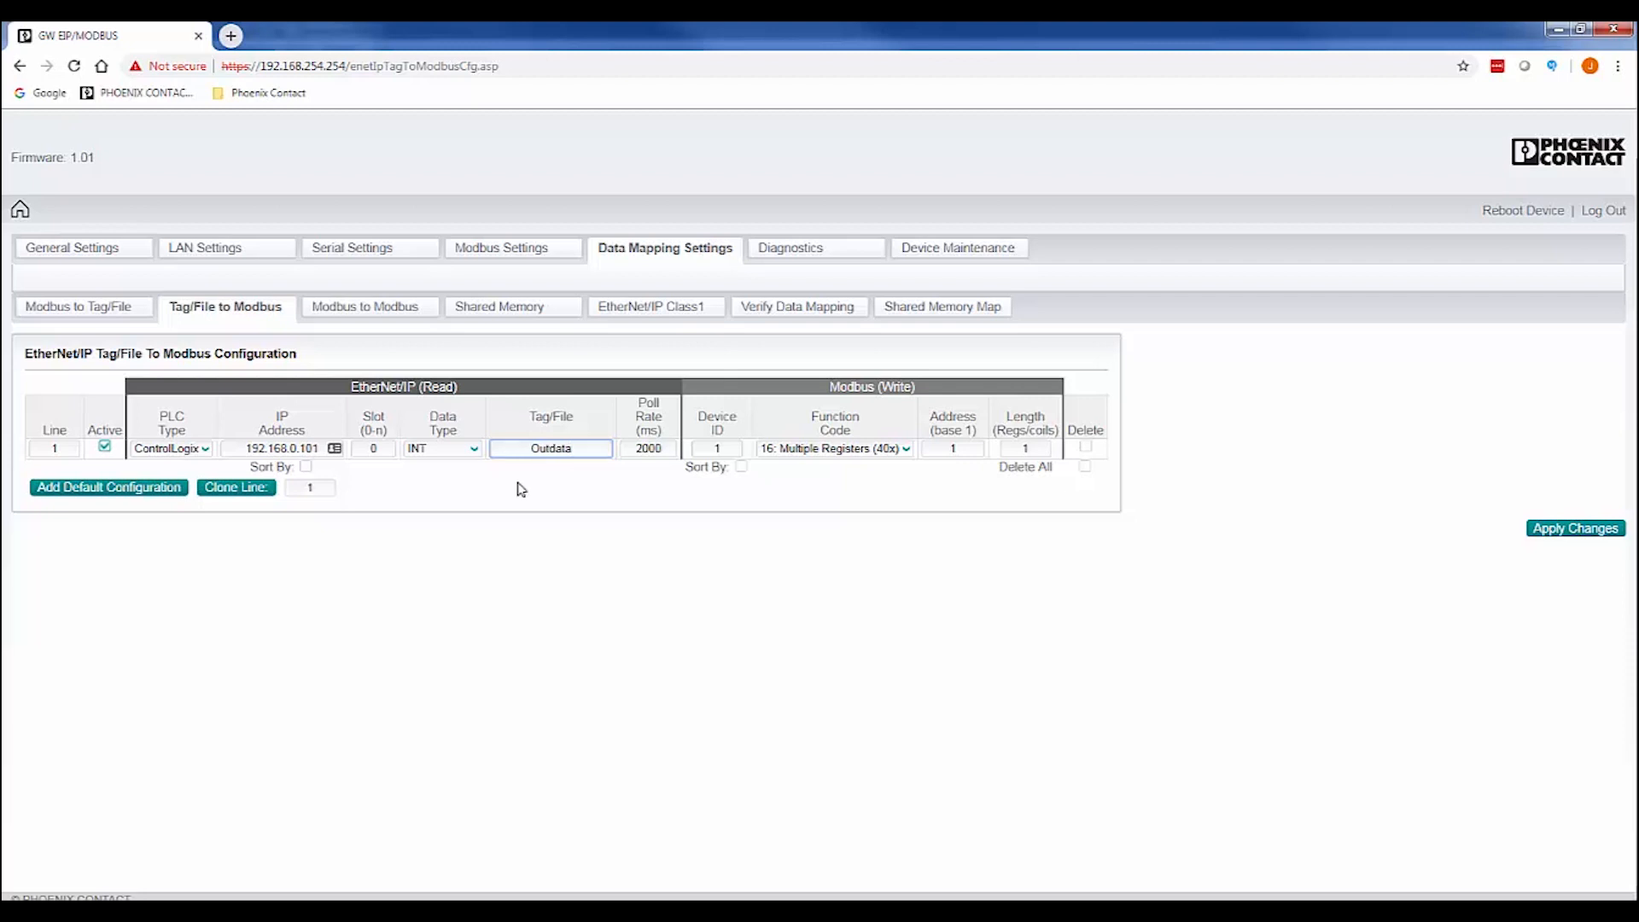
Send it to device 3, function 06 Single Register, address 8010, length 1, and apply.
left_click(721, 449)
double_click(716, 448)
type("3")
left_click(722, 495)
left_click(905, 449)
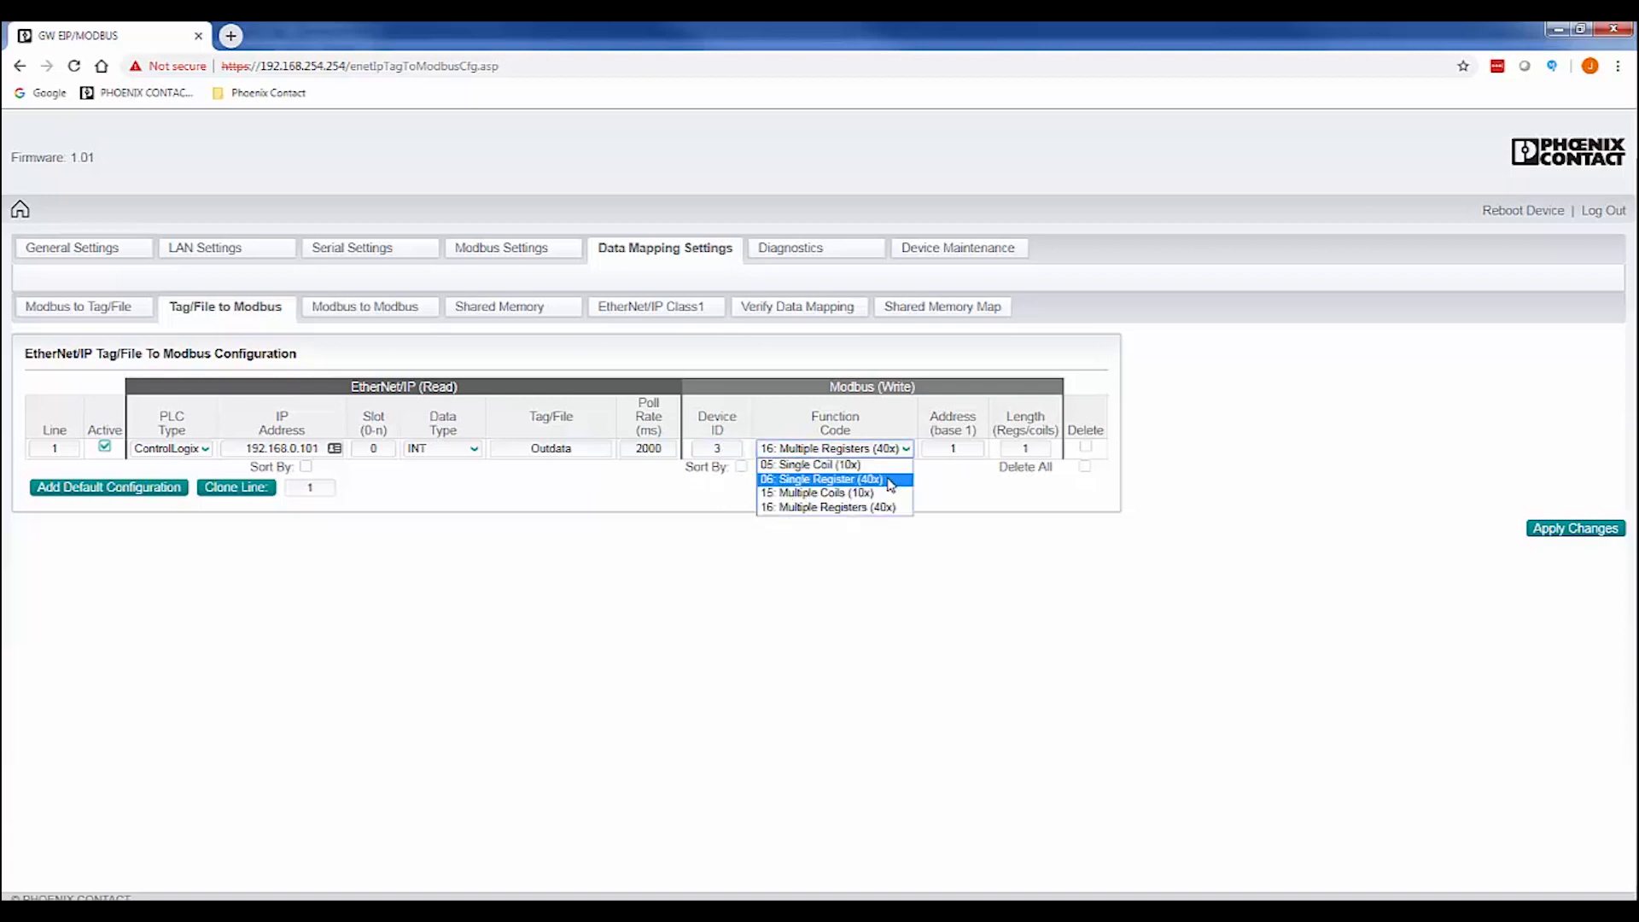
left_click(888, 480)
double_click(956, 448)
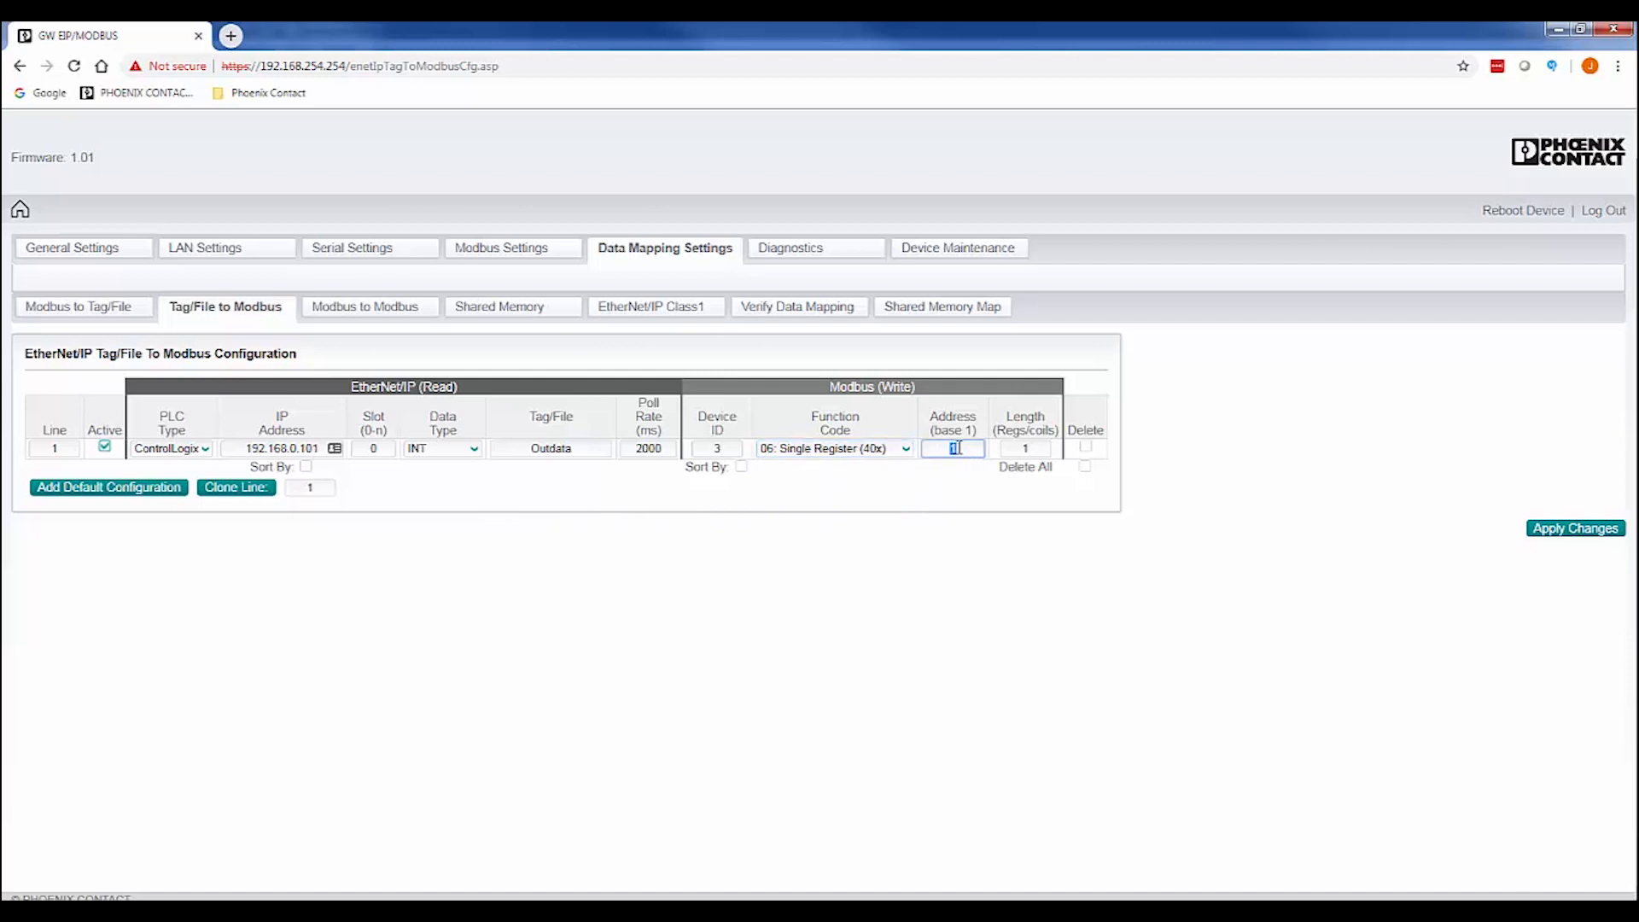
type("8010")
left_click(1026, 450)
left_click(1029, 495)
left_click(1561, 532)
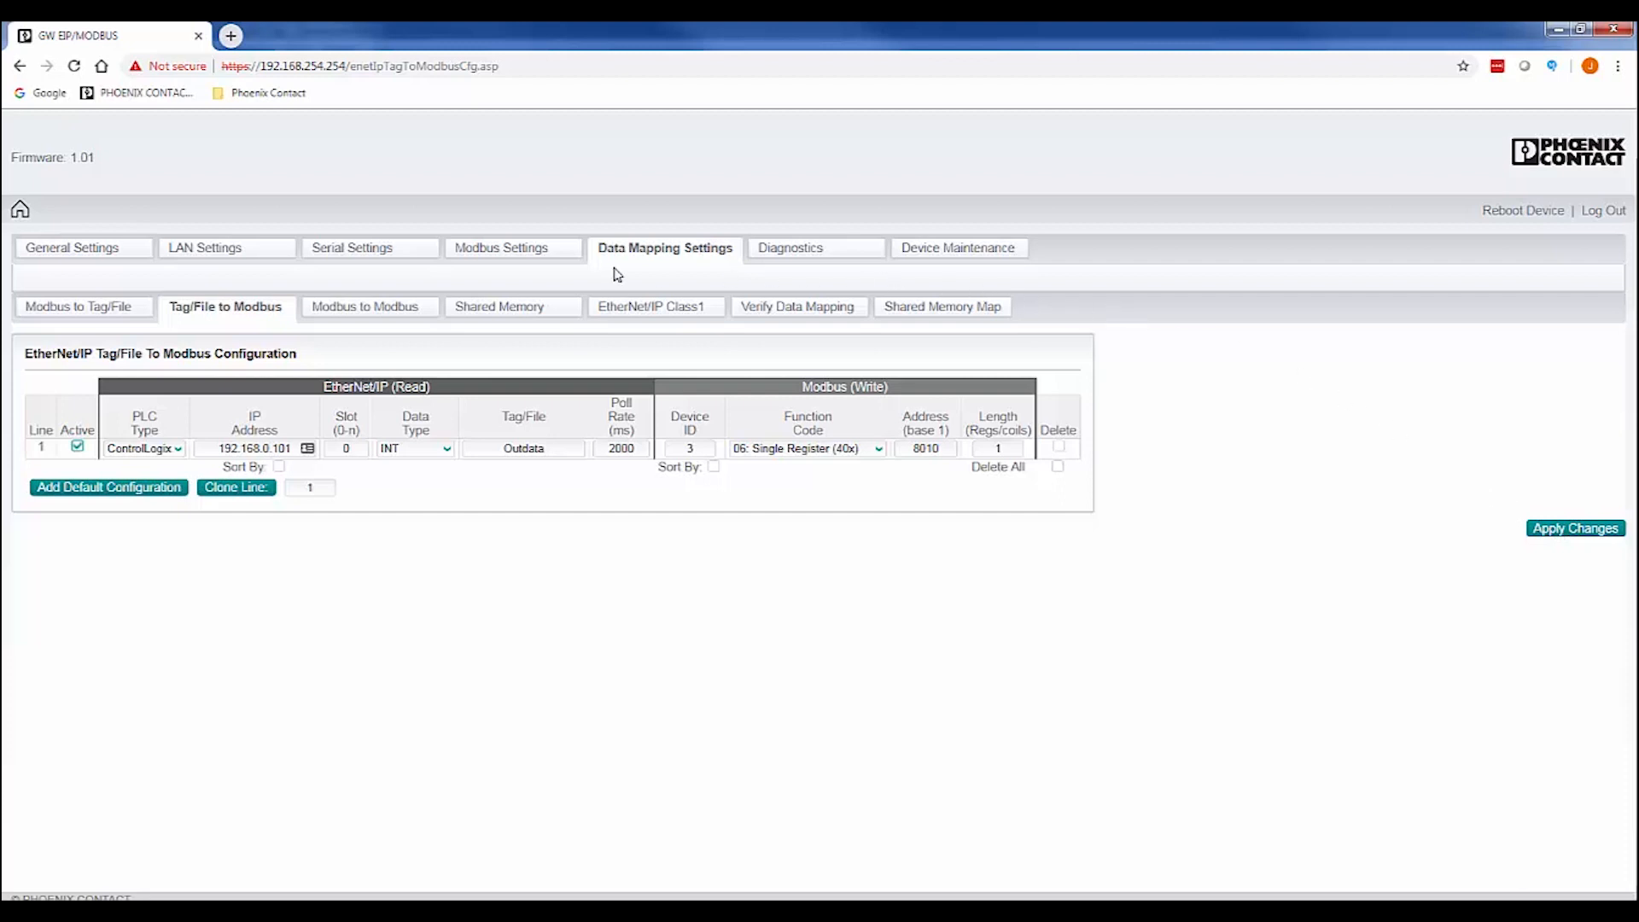
Change the gateway's LAN IP address from 192.168.254.254 to 192.168.0.125.
left_click(214, 257)
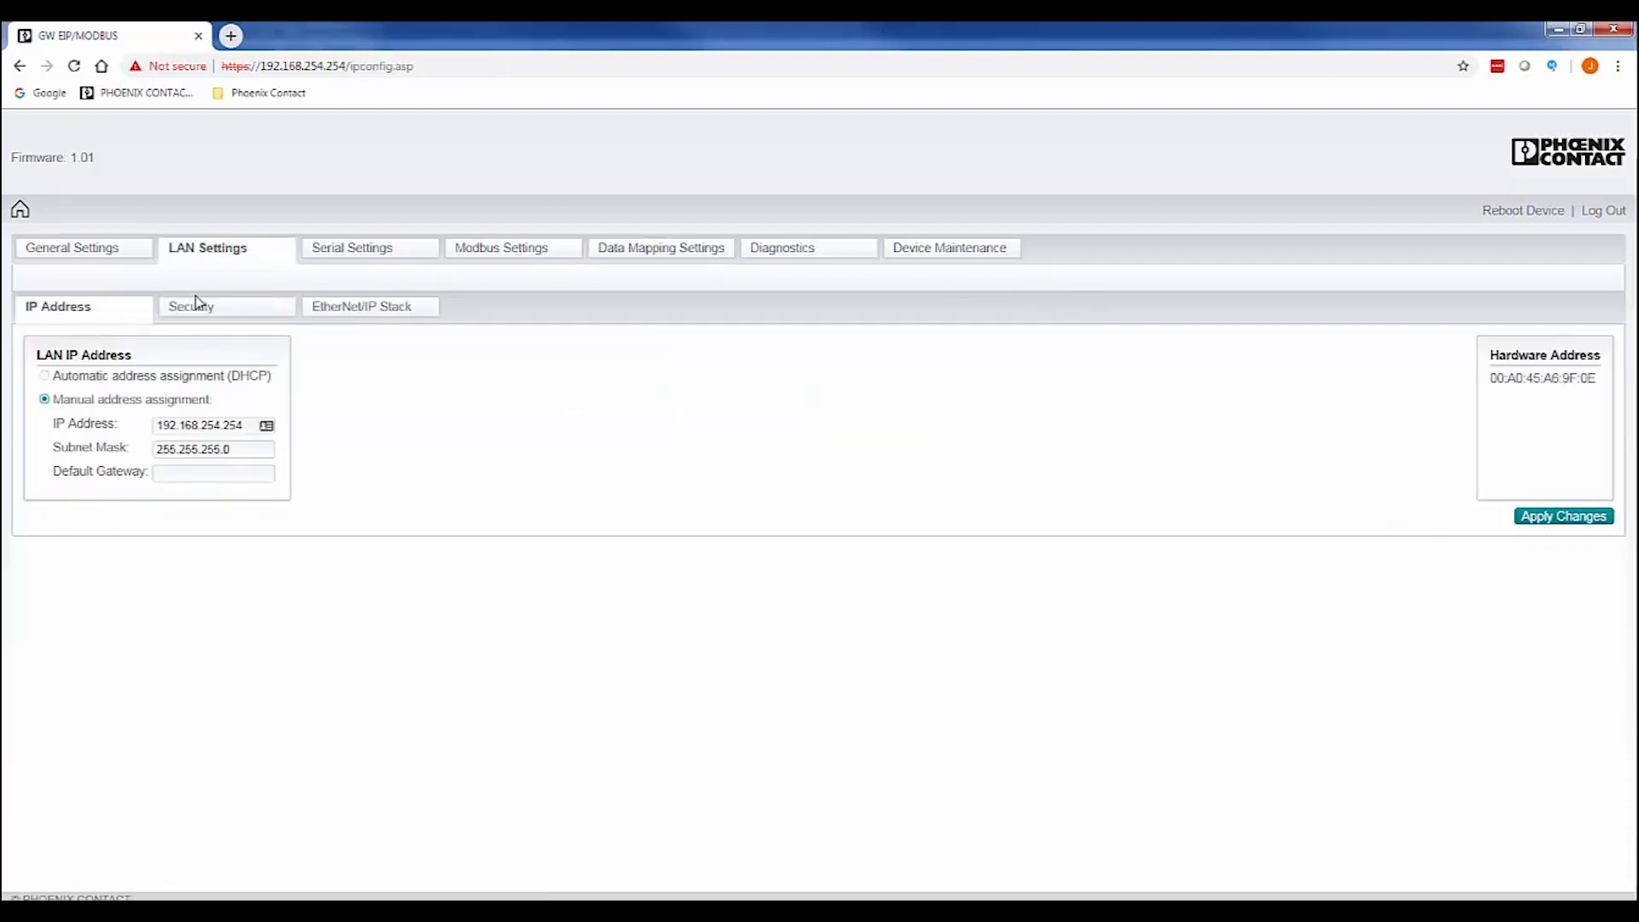
left_click_drag(201, 424, 220, 425)
type("0")
key("End")
key("BackSpace")
key("BackSpace")
key("BackSpace")
type("125")
left_click(386, 456)
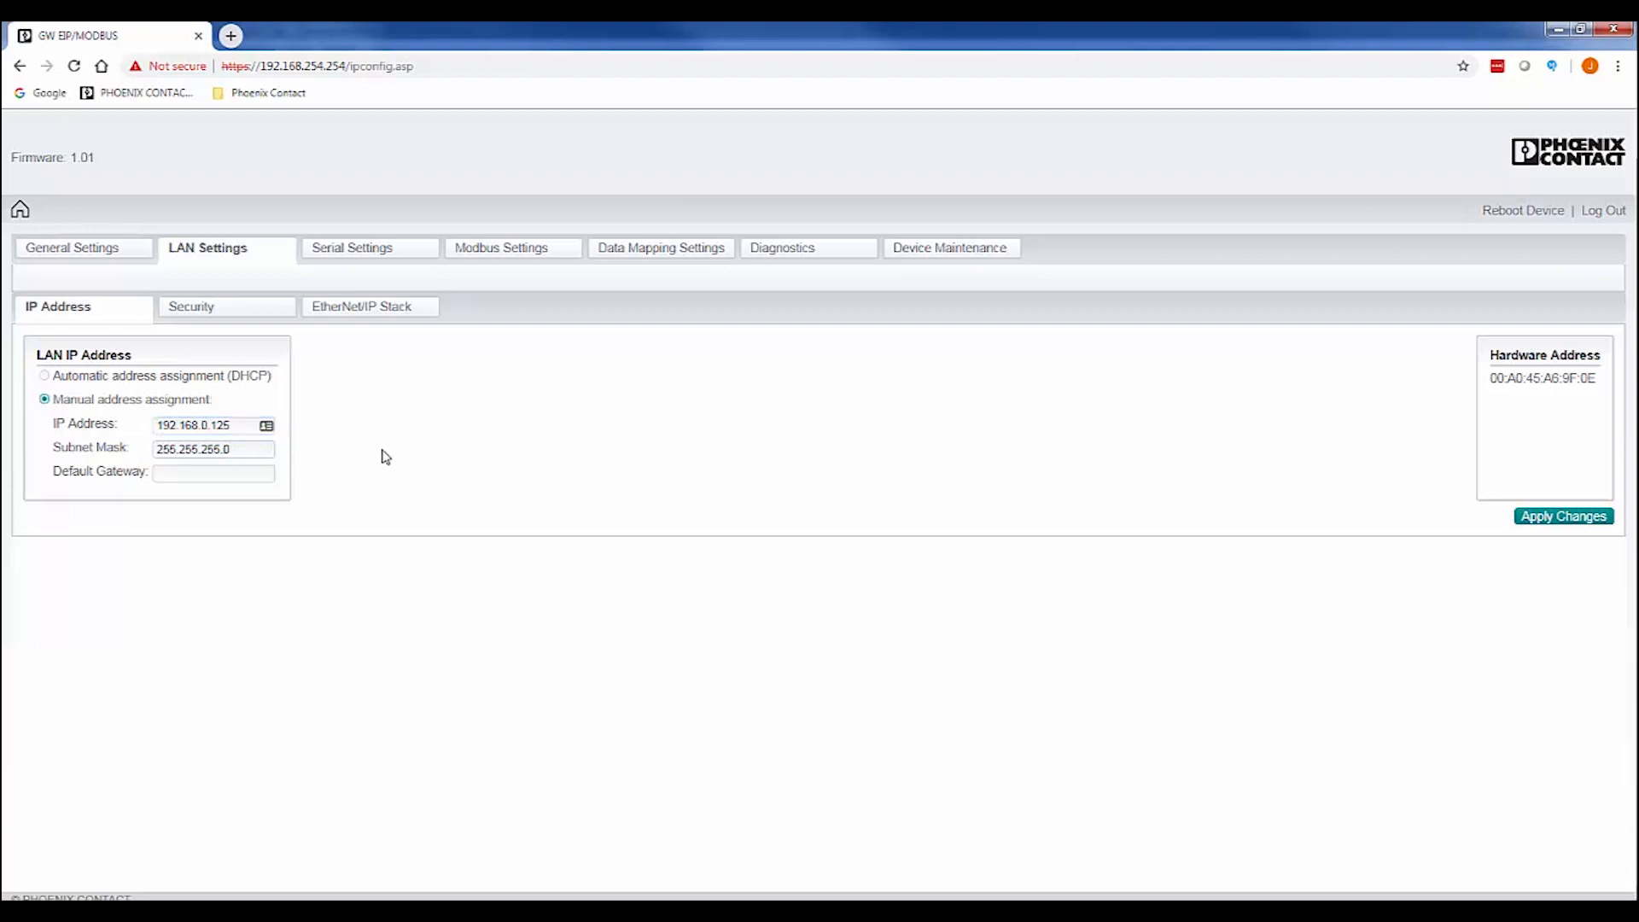